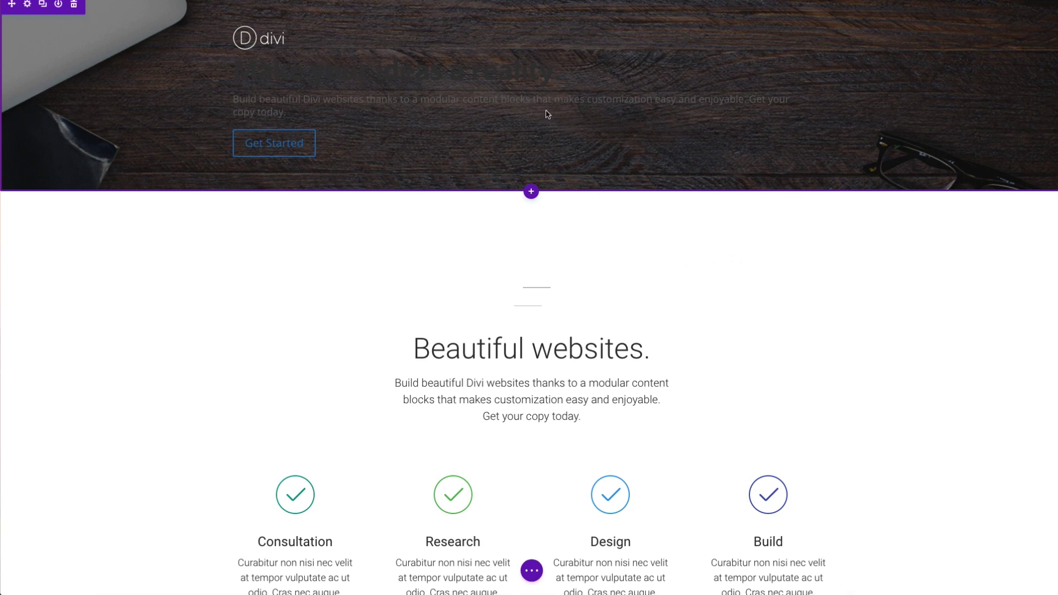
Open the Fullwidth Header's settings on the Design tab
{"action": "mouse_move", "coordinate": [510, 65]}
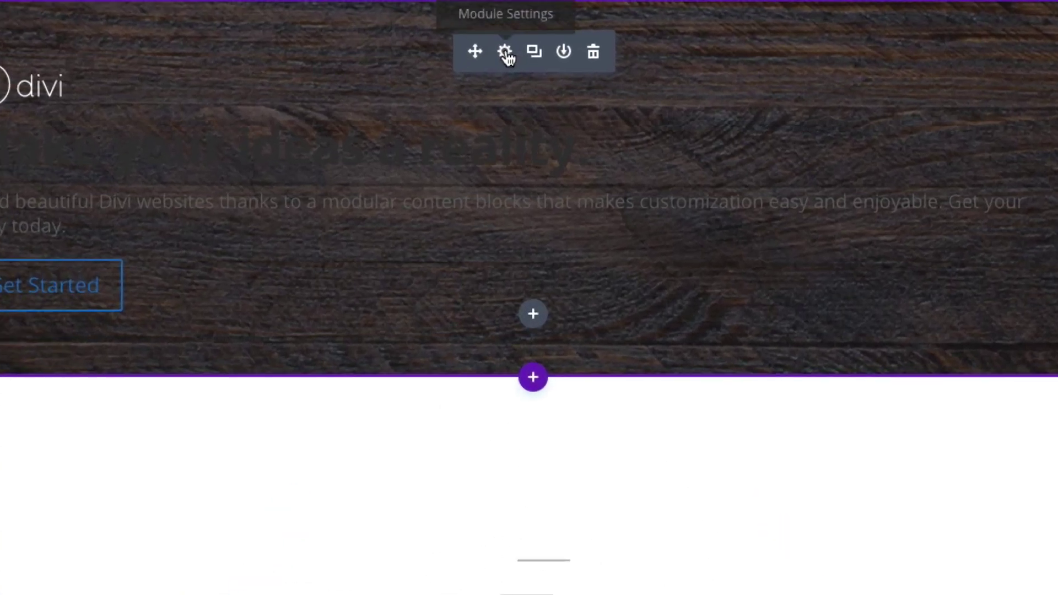
{"action": "left_click", "coordinate": [517, 20]}
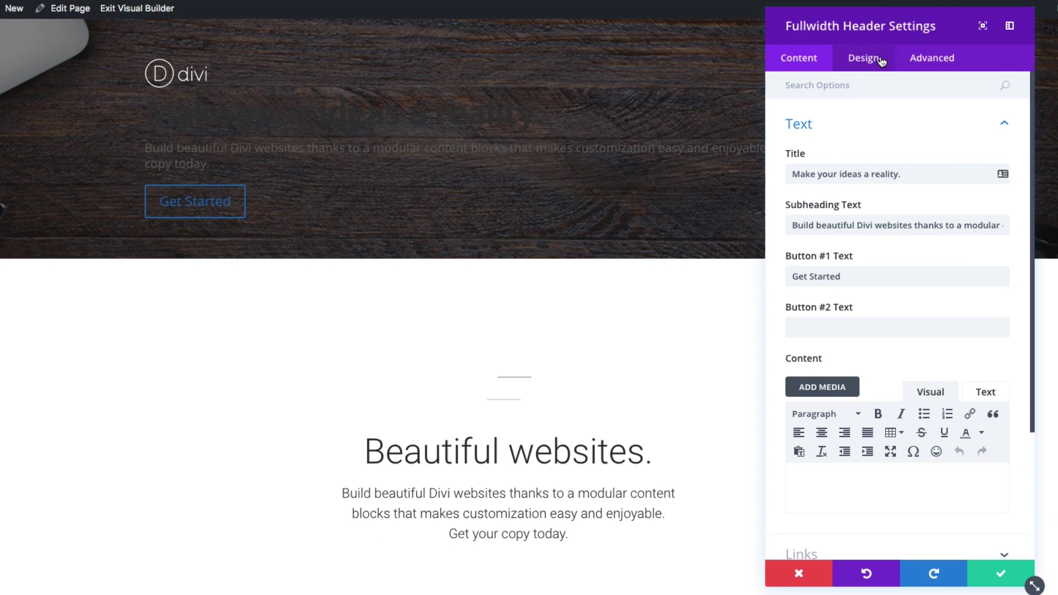
{"action": "left_click", "coordinate": [863, 60]}
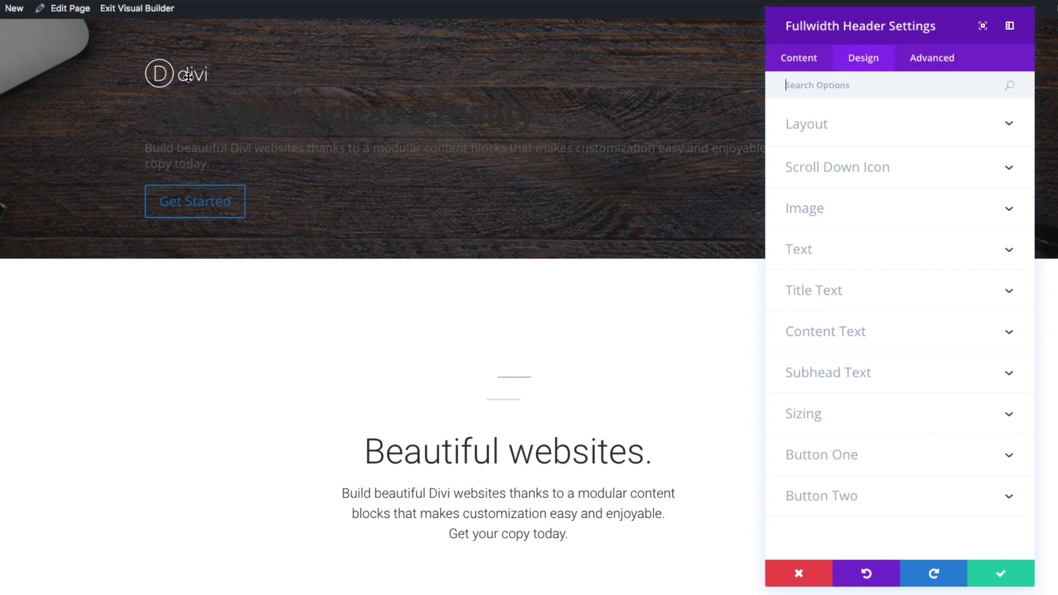
Highlight the header title and subtitle text on the page, then clear the selection
{"action": "left_click_drag", "start_coordinate": [149, 117], "coordinate": [521, 137]}
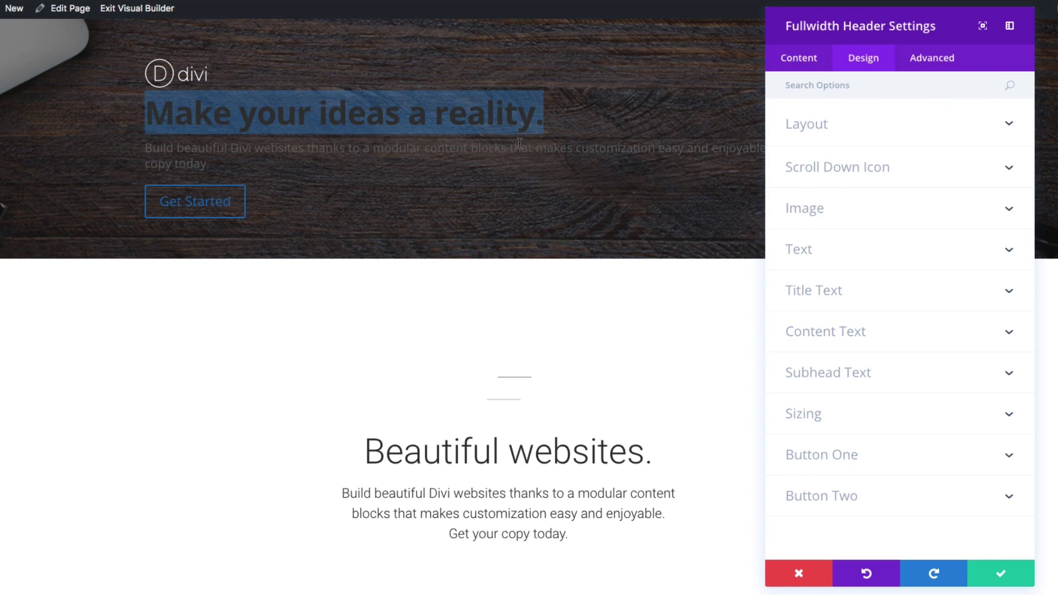
{"action": "left_click_drag", "start_coordinate": [147, 149], "coordinate": [242, 164]}
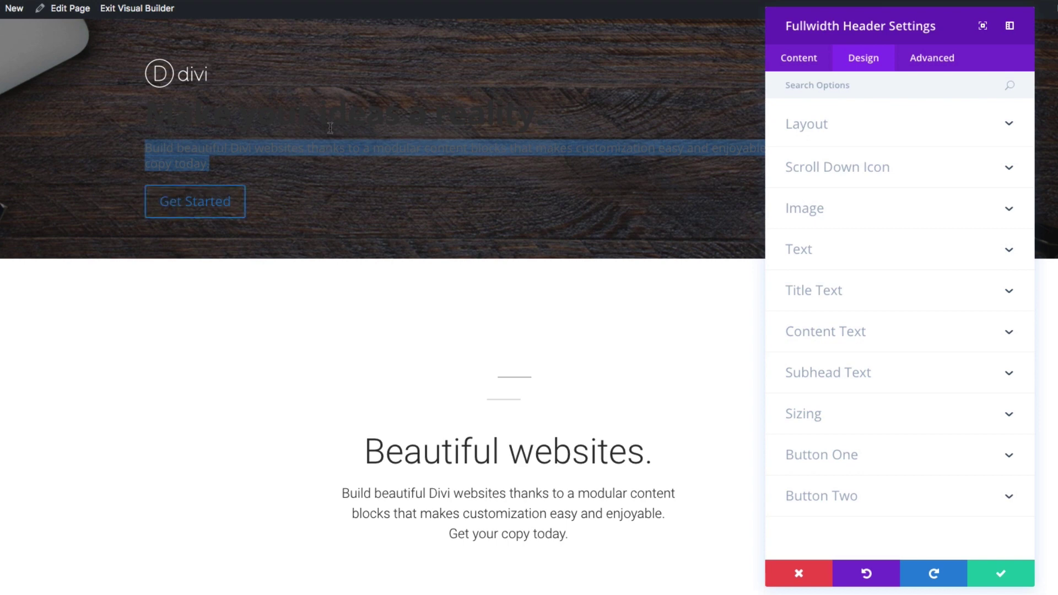
{"action": "left_click", "coordinate": [338, 157]}
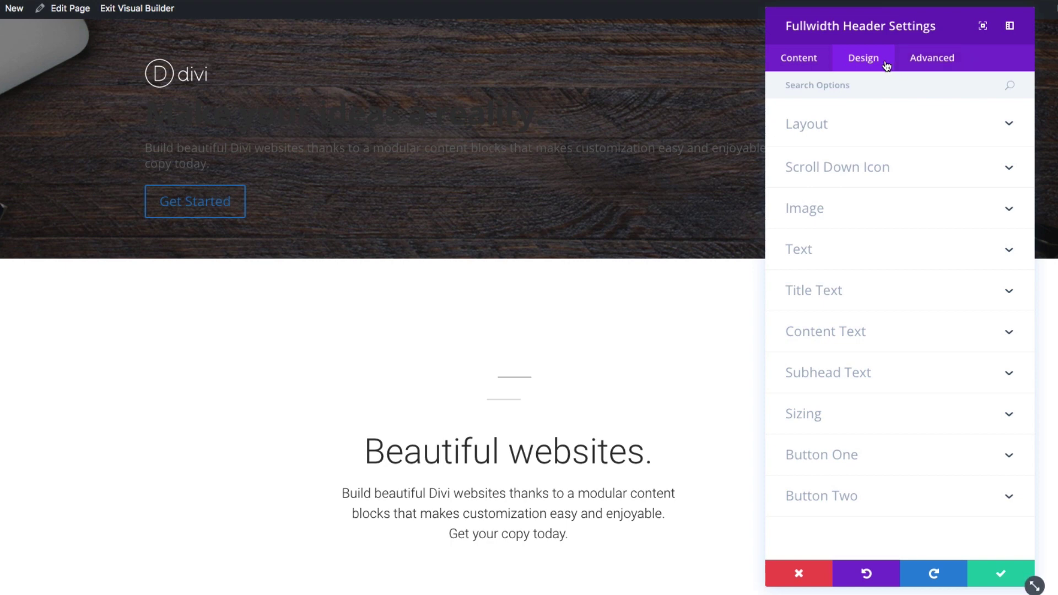
Set Text & Logo Orientation to Center and try Make Fullscreen on the header
{"action": "left_click", "coordinate": [819, 132]}
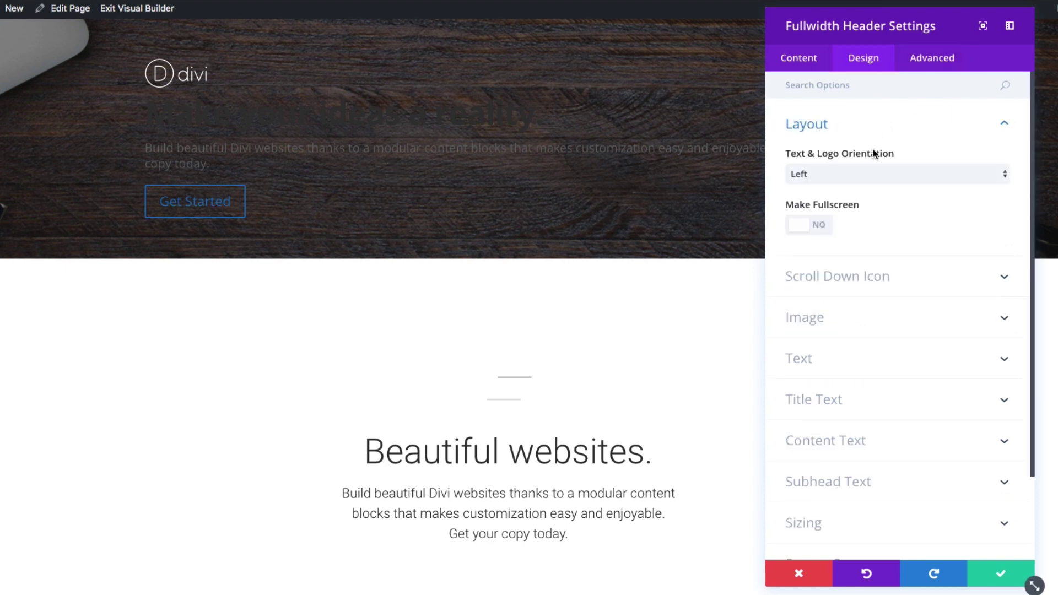
{"action": "left_click", "coordinate": [835, 175]}
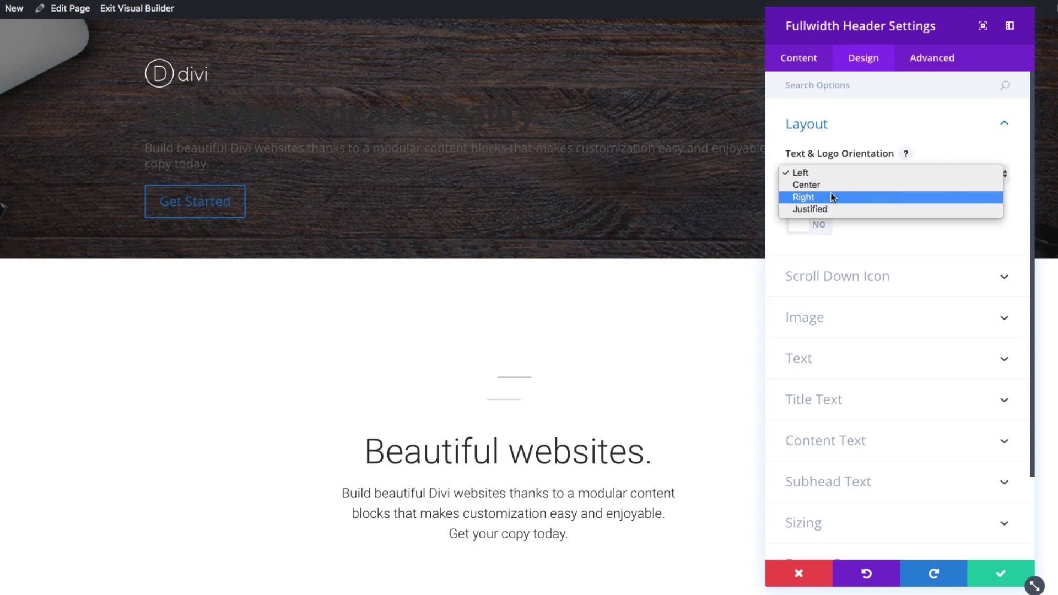
{"action": "left_click", "coordinate": [829, 189]}
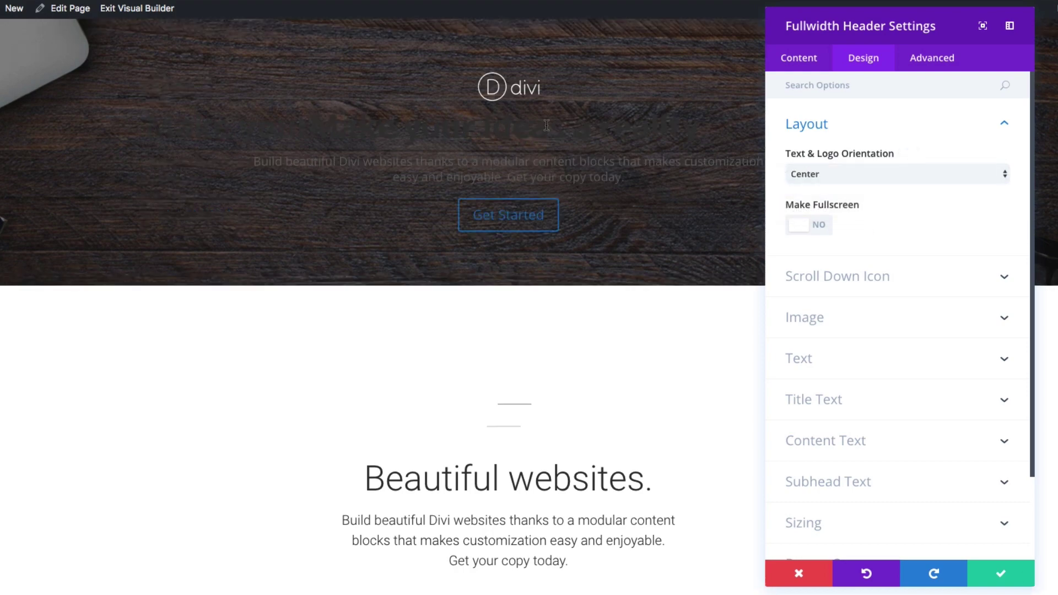
{"action": "left_click", "coordinate": [806, 224]}
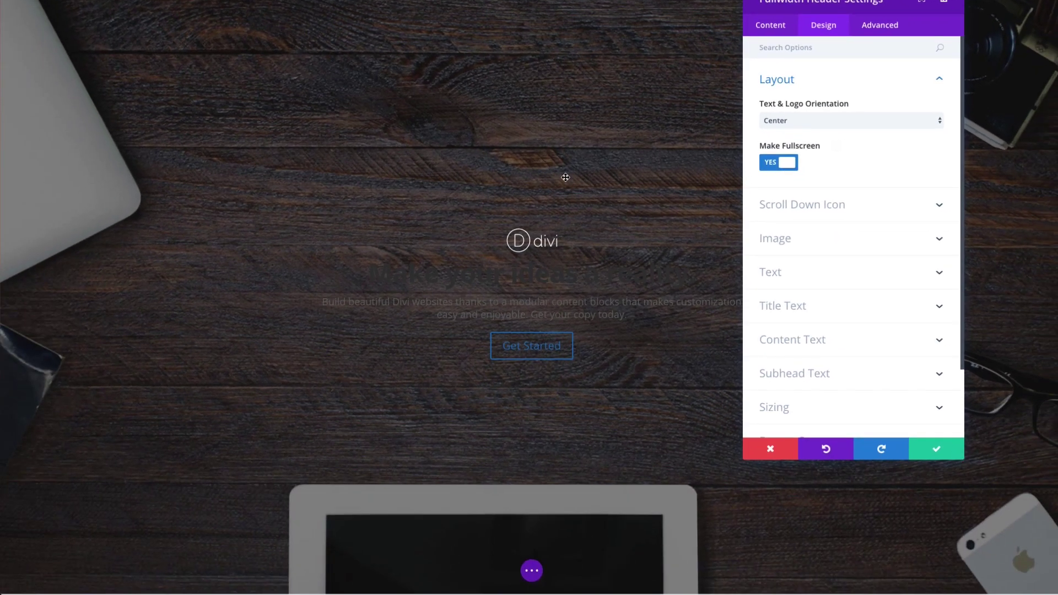
{"action": "scroll", "coordinate": [565, 177], "scroll_direction": "down", "scroll_amount": 1}
{"action": "scroll", "coordinate": [566, 177], "scroll_direction": "up", "scroll_amount": 1}
Turn on the Scroll Down Icon and test it jumping down the page
{"action": "left_click", "coordinate": [834, 206]}
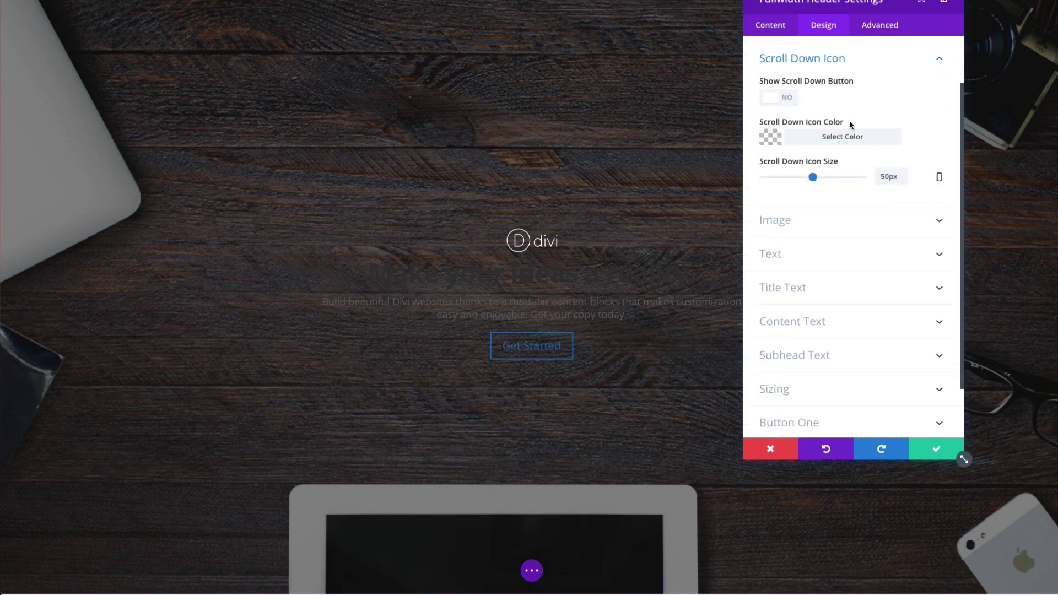
{"action": "left_click", "coordinate": [800, 141]}
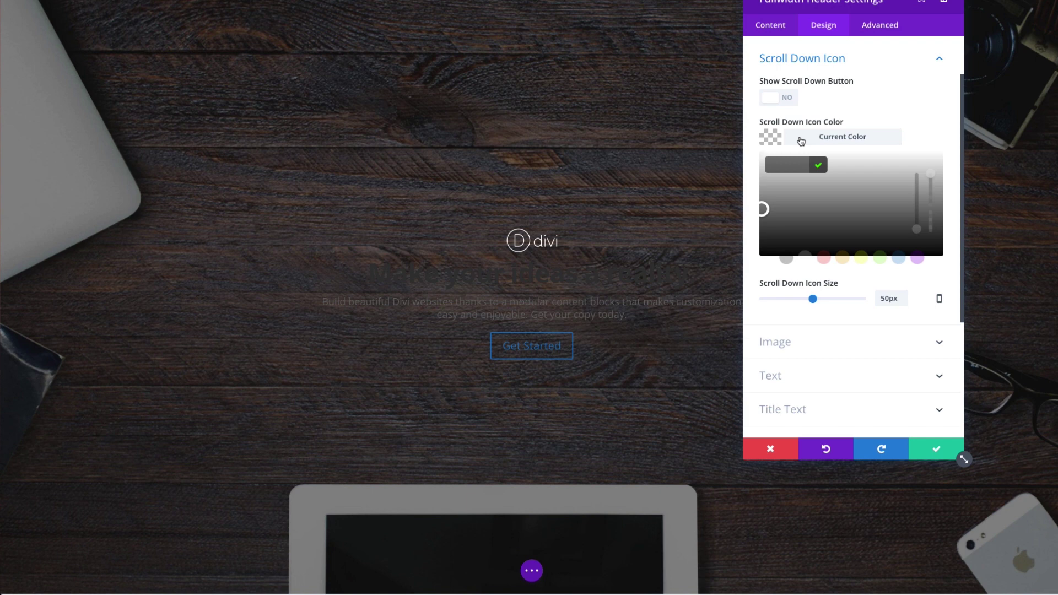
{"action": "left_click", "coordinate": [835, 141]}
{"action": "left_click", "coordinate": [788, 105]}
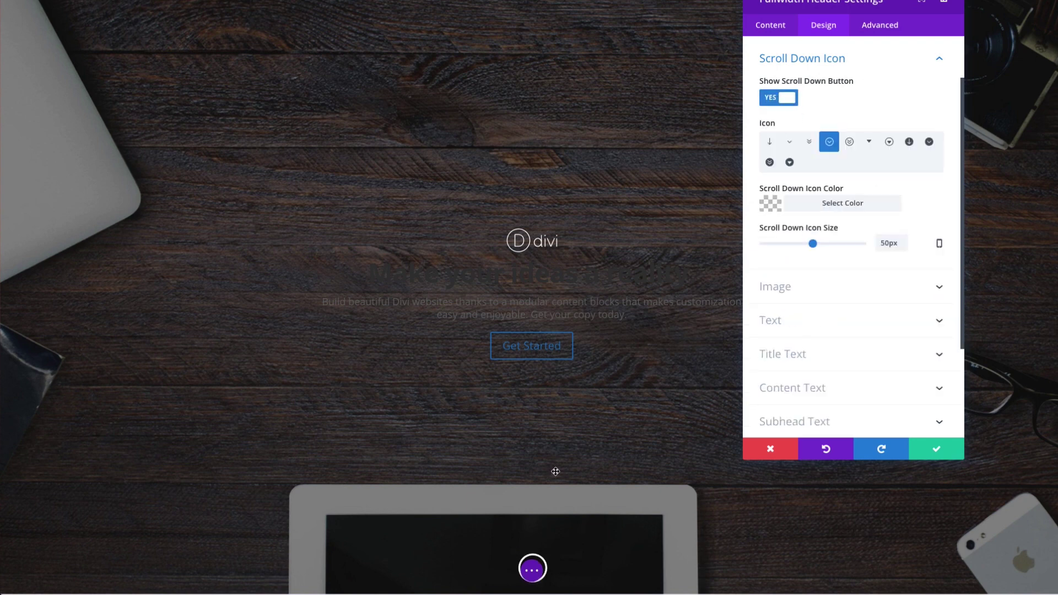
{"action": "scroll", "coordinate": [554, 470], "scroll_direction": "down", "scroll_amount": 3}
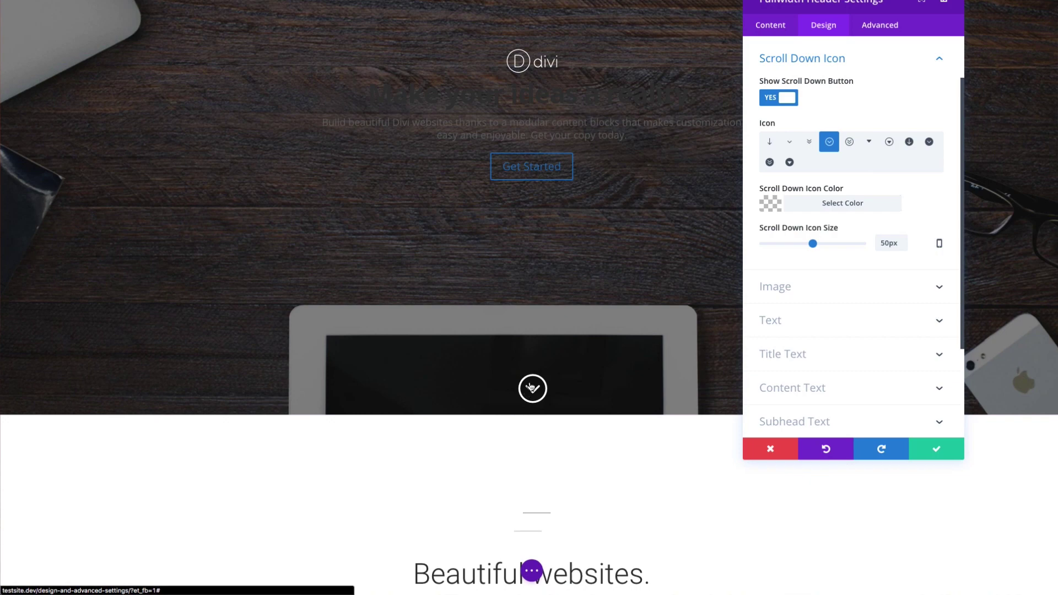
{"action": "left_click", "coordinate": [529, 391]}
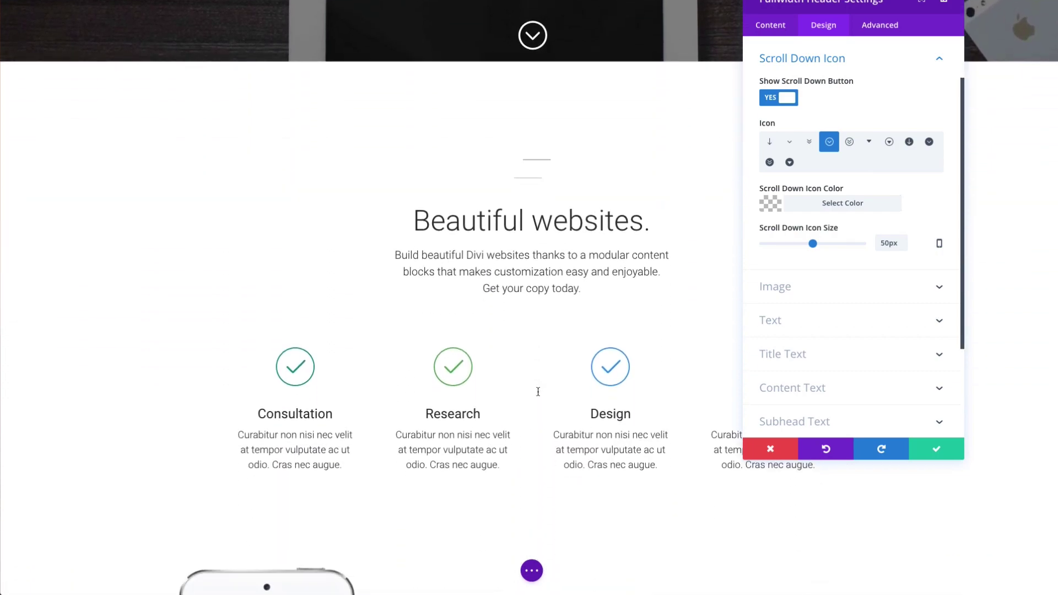
{"action": "scroll", "coordinate": [538, 391], "scroll_direction": "up", "scroll_amount": 8}
{"action": "scroll", "coordinate": [538, 391], "scroll_direction": "up", "scroll_amount": 4}
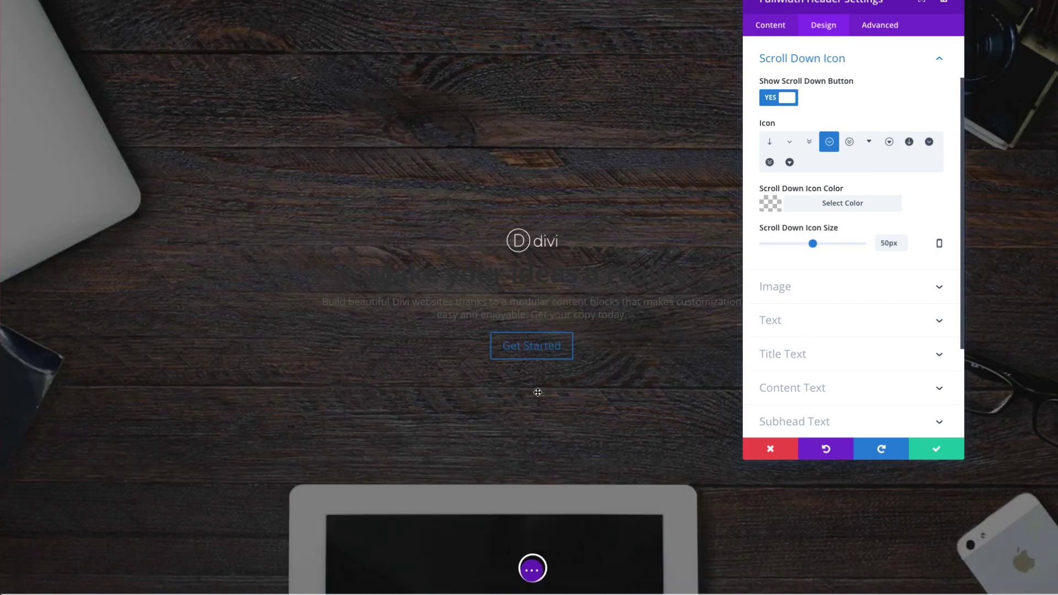
Make the scroll-down icon yellow, then switch the Scroll Down Icon off again
{"action": "left_click", "coordinate": [802, 205]}
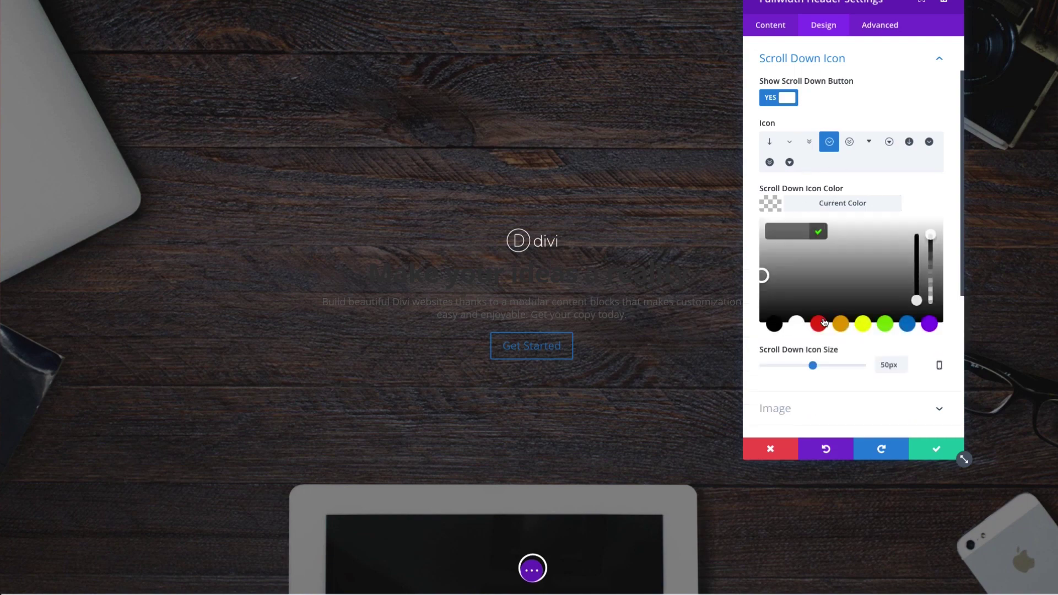
{"action": "left_click", "coordinate": [863, 323]}
{"action": "scroll", "coordinate": [503, 313], "scroll_direction": "down", "scroll_amount": 1}
{"action": "scroll", "coordinate": [504, 313], "scroll_direction": "down", "scroll_amount": 2}
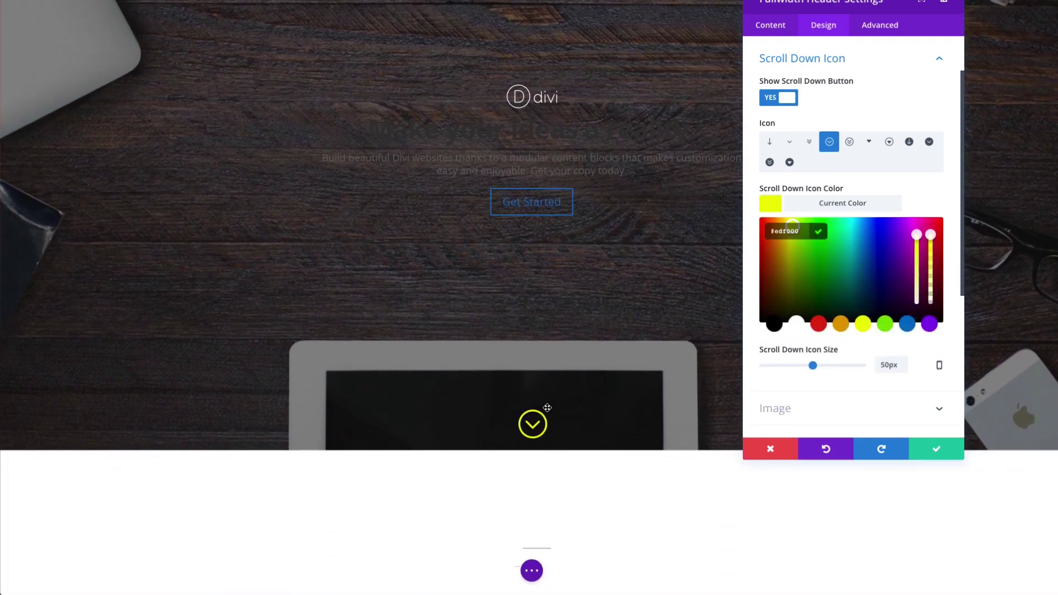
{"action": "scroll", "coordinate": [577, 391], "scroll_direction": "up", "scroll_amount": 3}
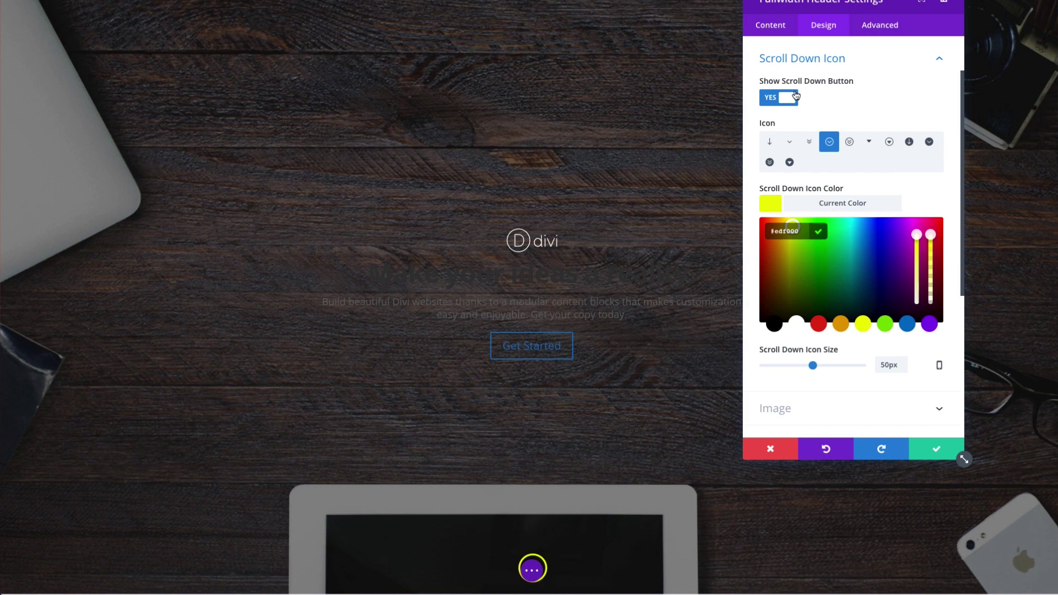
{"action": "left_click", "coordinate": [791, 97]}
{"action": "left_click", "coordinate": [792, 98]}
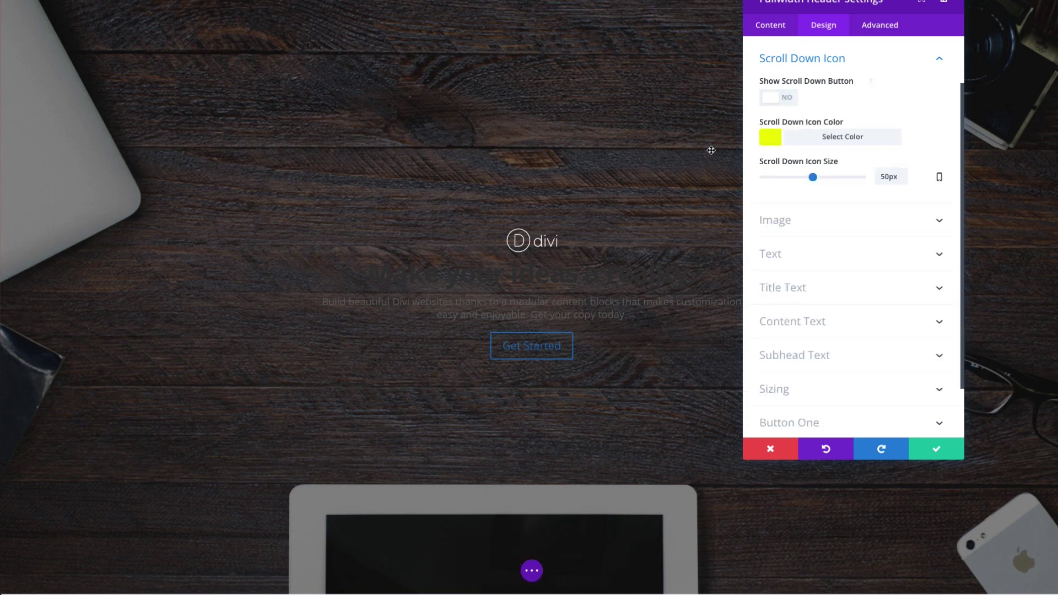
Switch Make Fullscreen off so the header returns to normal height
{"action": "scroll", "coordinate": [848, 129], "scroll_direction": "up", "scroll_amount": 2}
{"action": "left_click", "coordinate": [852, 125]}
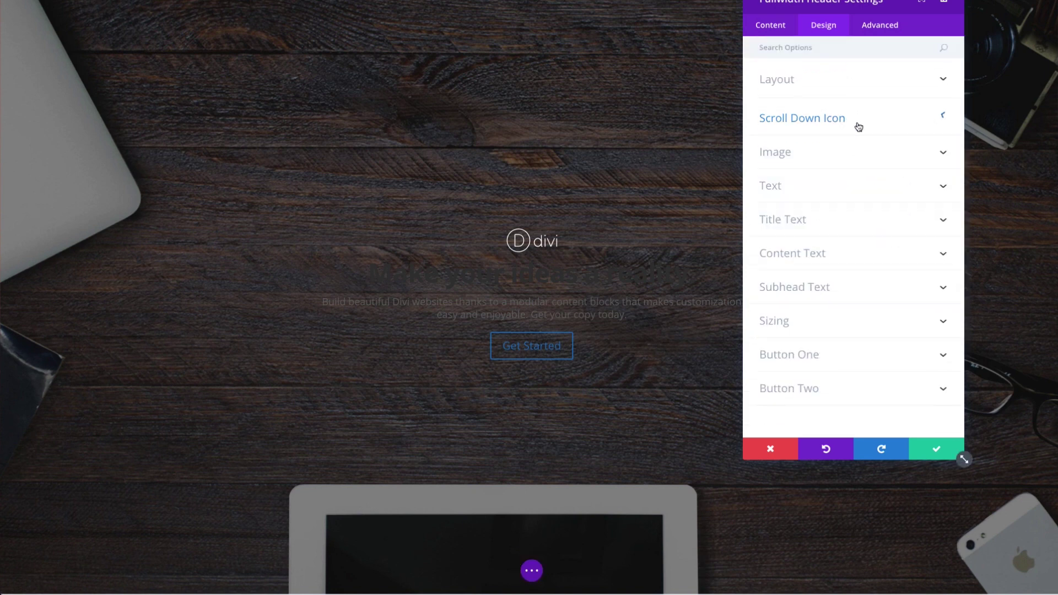
{"action": "left_click", "coordinate": [804, 87]}
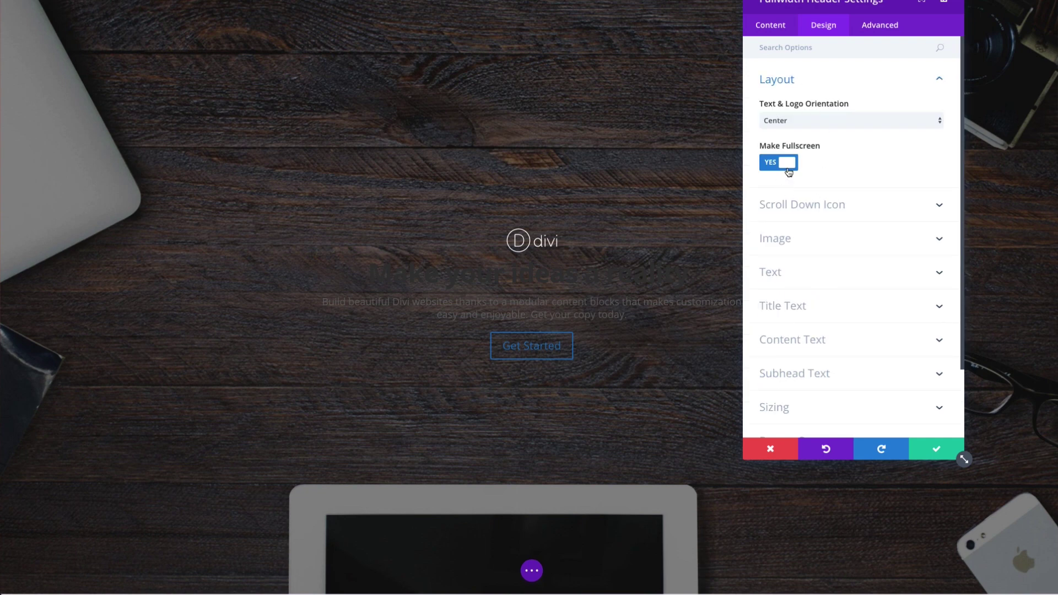
{"action": "left_click", "coordinate": [787, 164]}
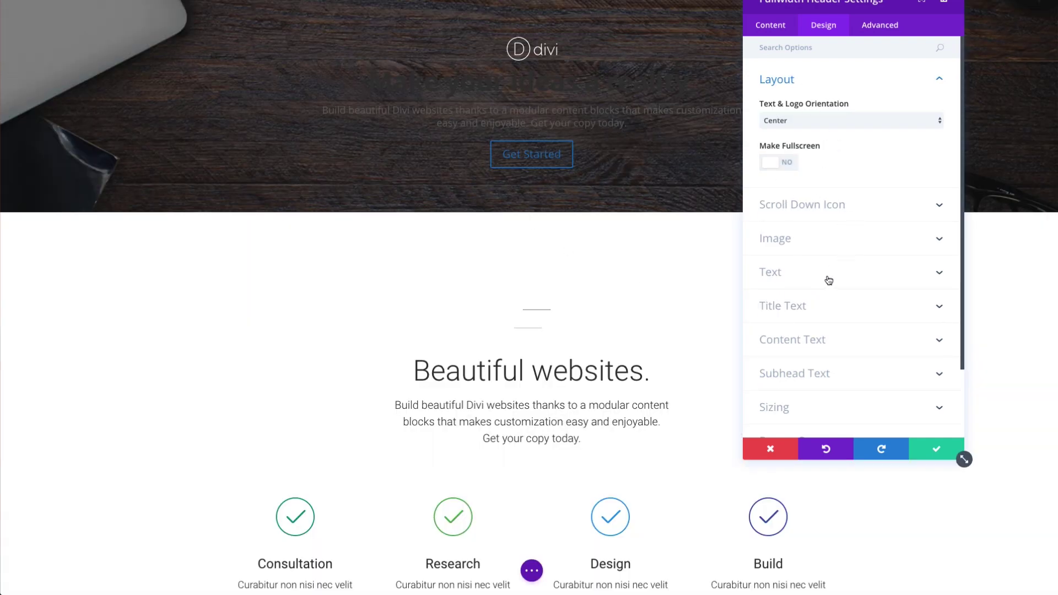
Set the header's Text Color to Light, then expand the Title Text options
{"action": "left_click", "coordinate": [794, 276]}
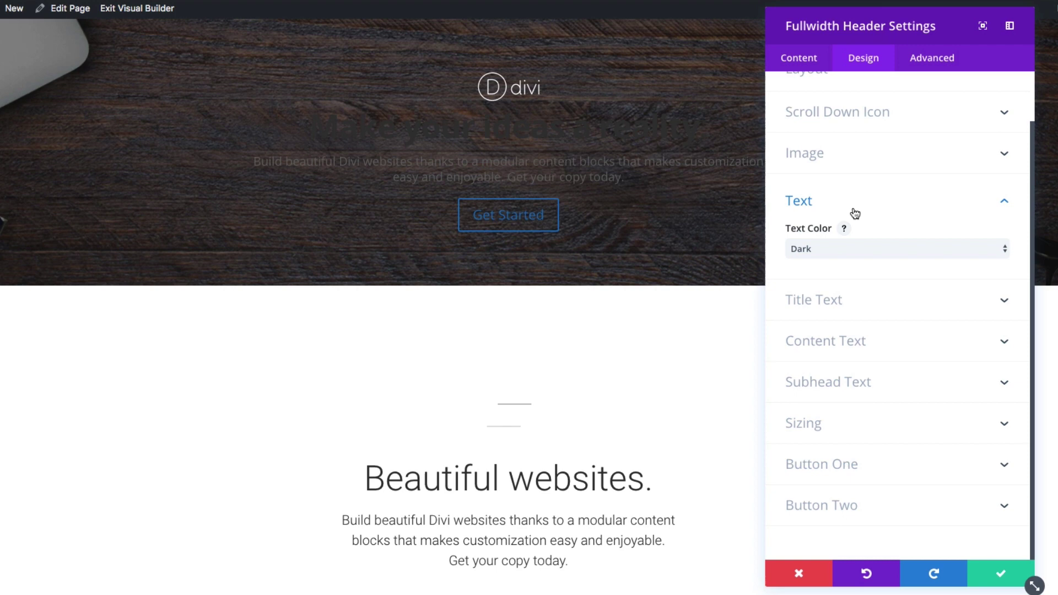
{"action": "left_click", "coordinate": [851, 249]}
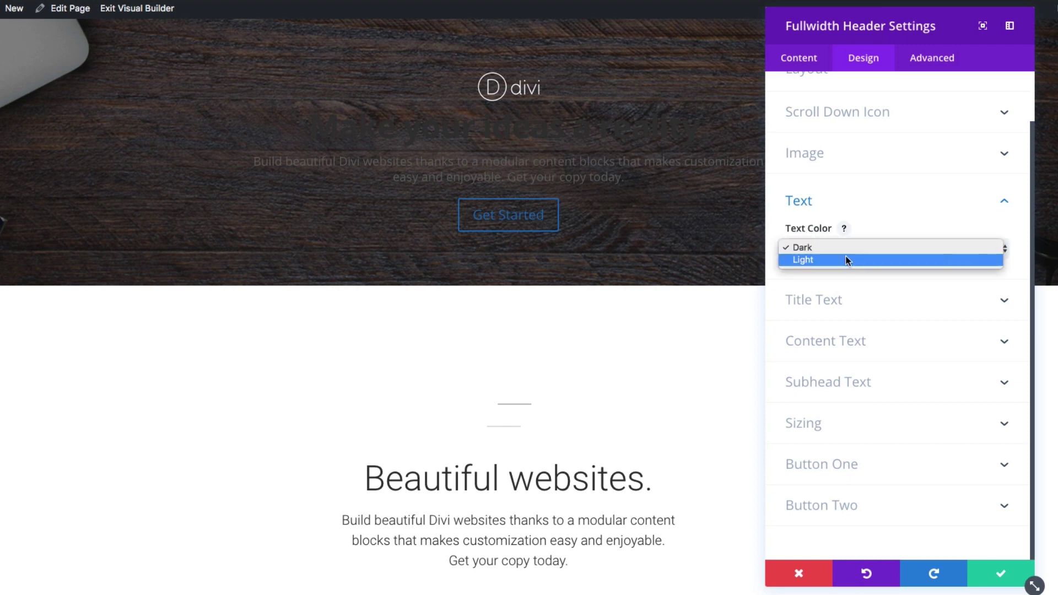
{"action": "left_click", "coordinate": [844, 260]}
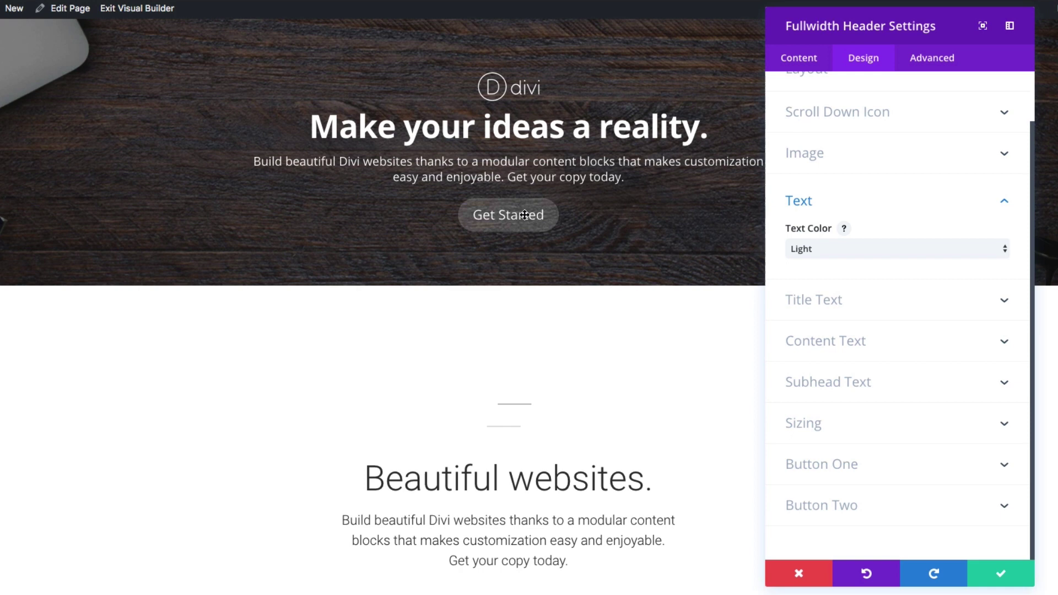
{"action": "left_click", "coordinate": [890, 251]}
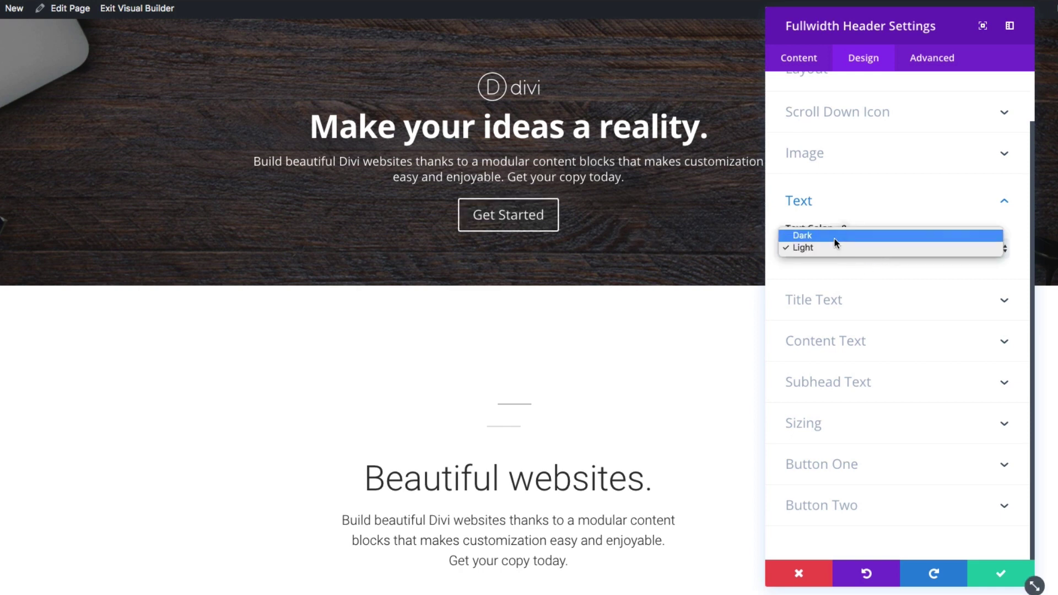
{"action": "left_click", "coordinate": [857, 305]}
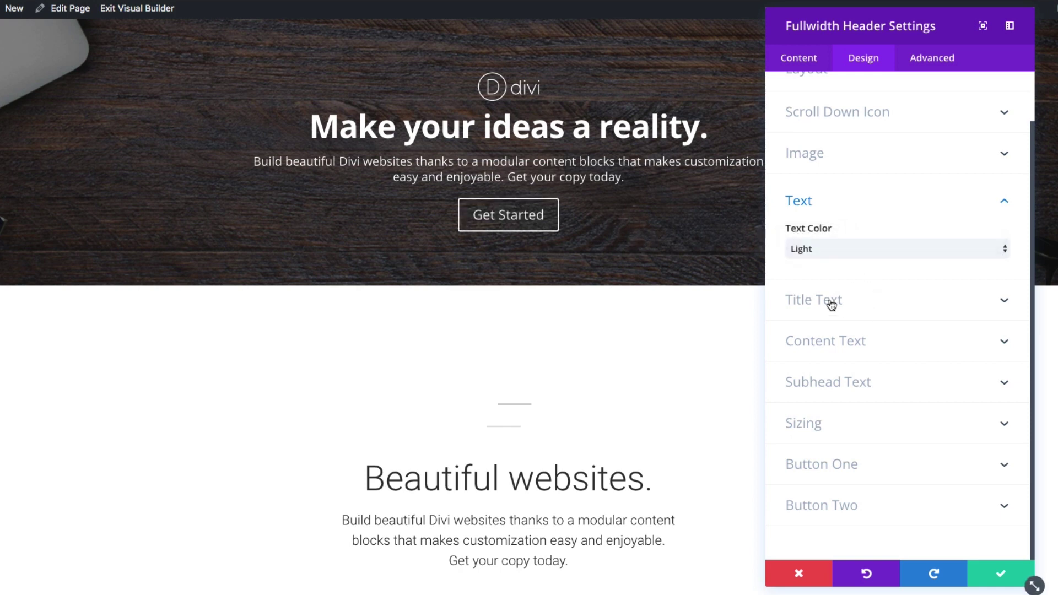
{"action": "left_click", "coordinate": [829, 300]}
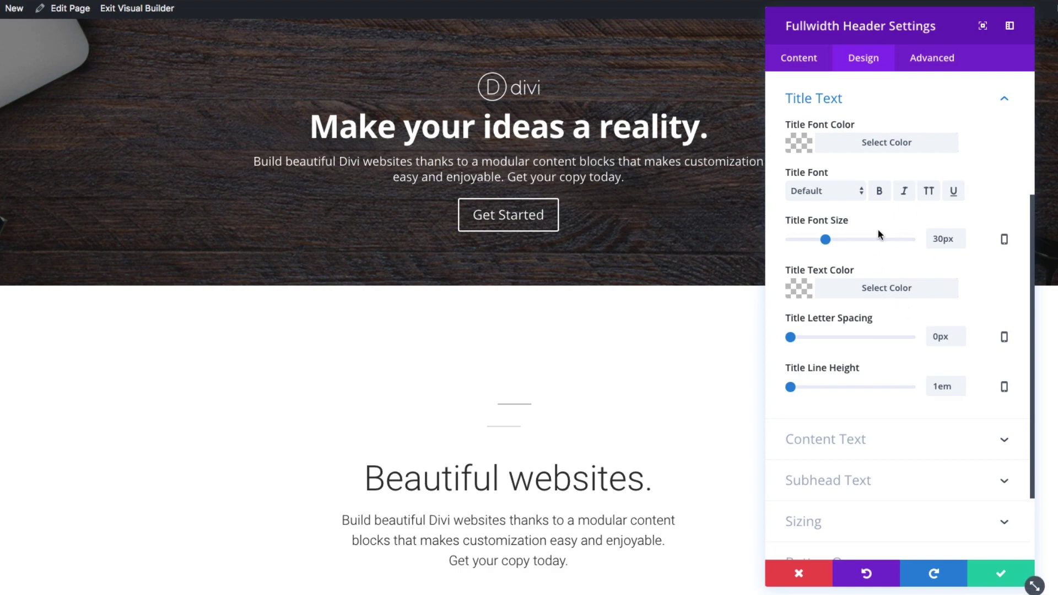
{"action": "left_click", "coordinate": [844, 192]}
{"action": "scroll", "coordinate": [852, 538], "scroll_direction": "down", "scroll_amount": 5}
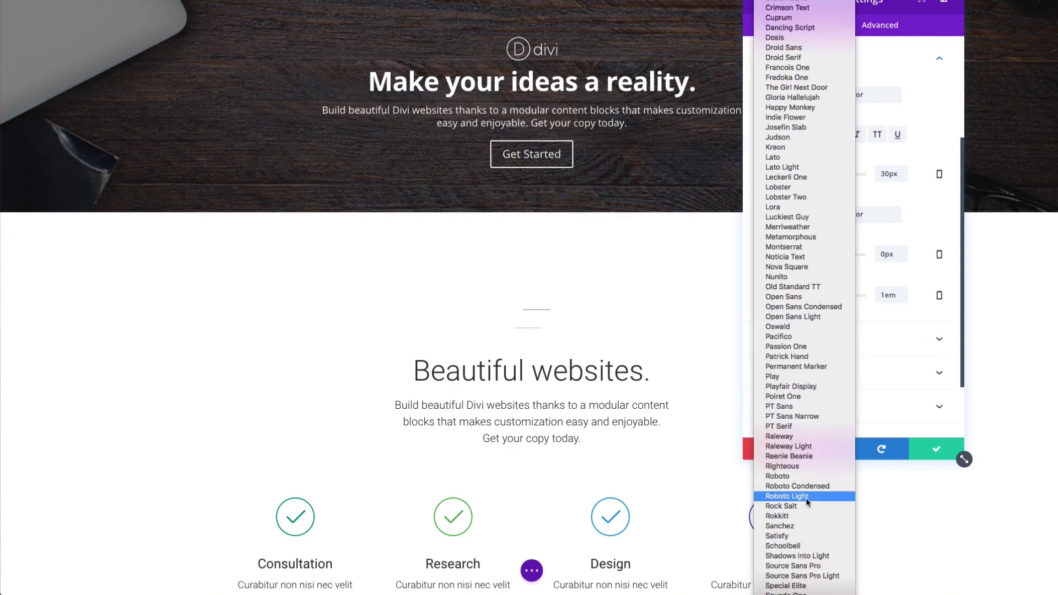
{"action": "left_click", "coordinate": [807, 498]}
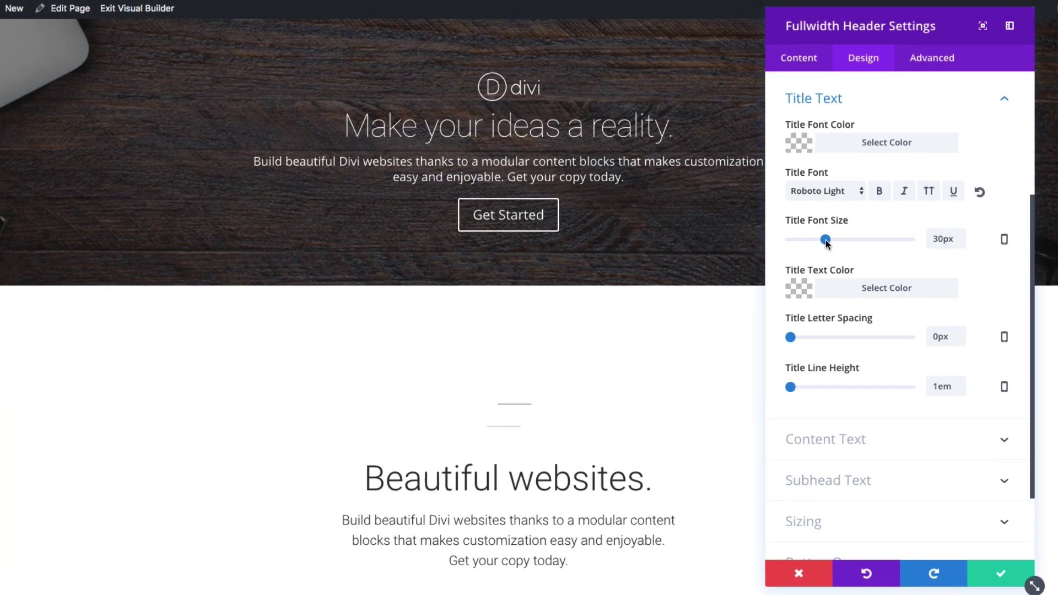
{"action": "left_click_drag", "start_coordinate": [826, 243], "coordinate": [876, 244]}
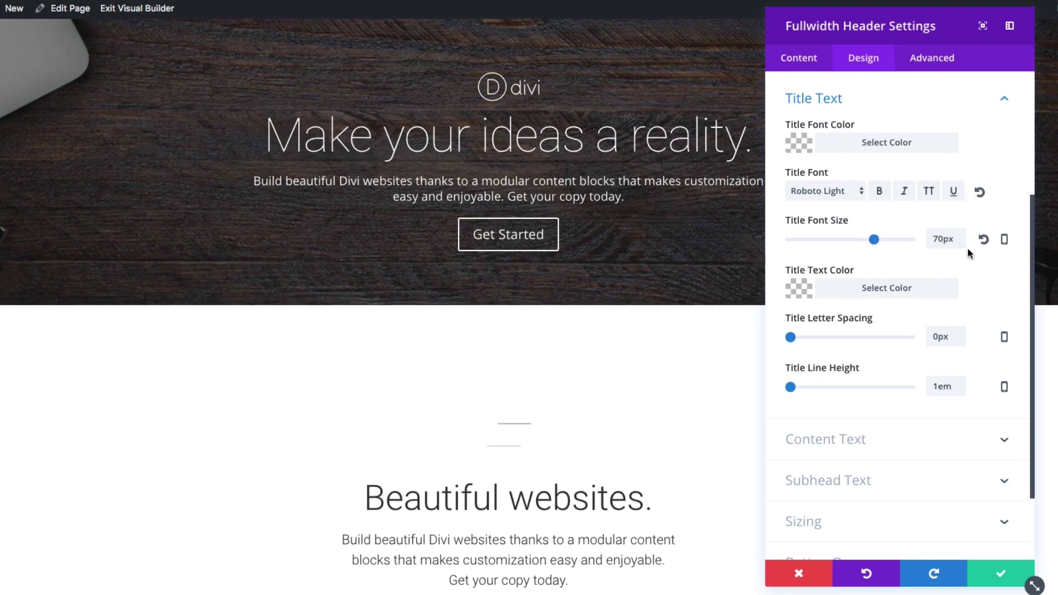
{"action": "left_click", "coordinate": [1005, 241]}
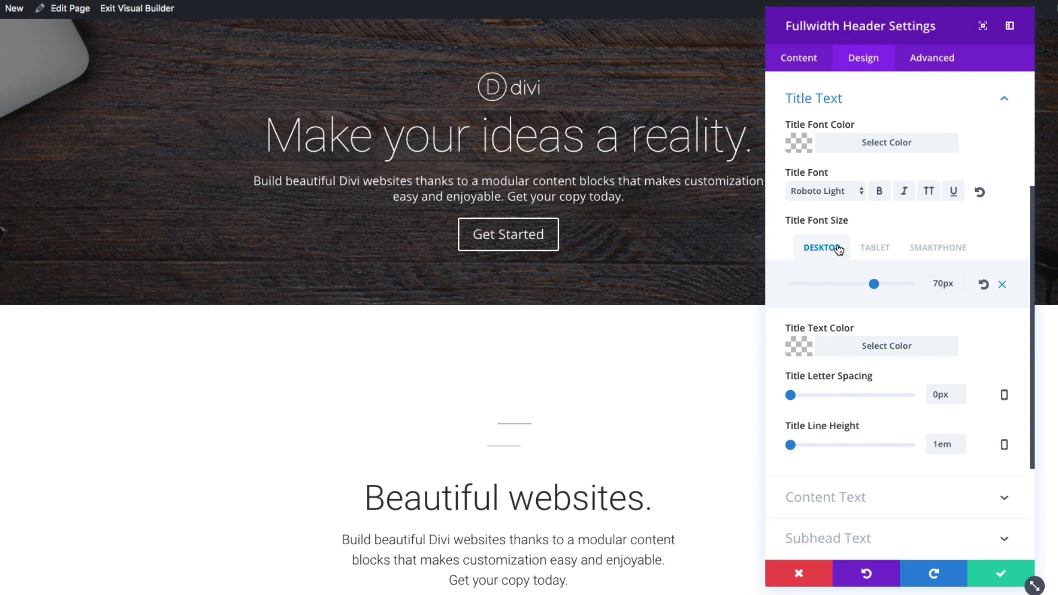
{"action": "left_click", "coordinate": [1001, 285]}
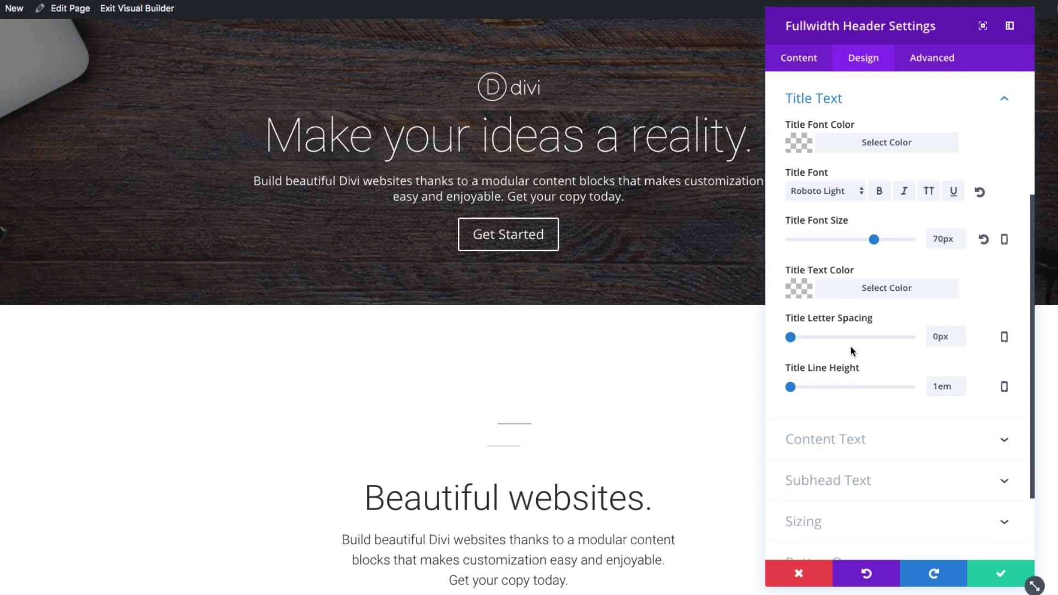
{"action": "scroll", "coordinate": [860, 380], "scroll_direction": "down", "scroll_amount": 1}
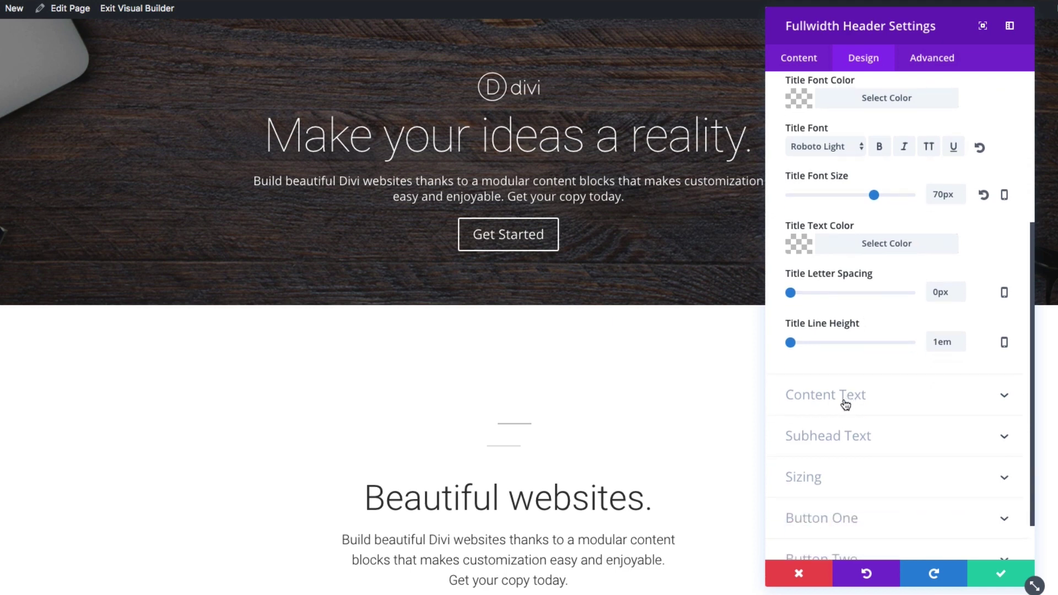
Set the Subhead Font Size to 20px
{"action": "left_click", "coordinate": [848, 443]}
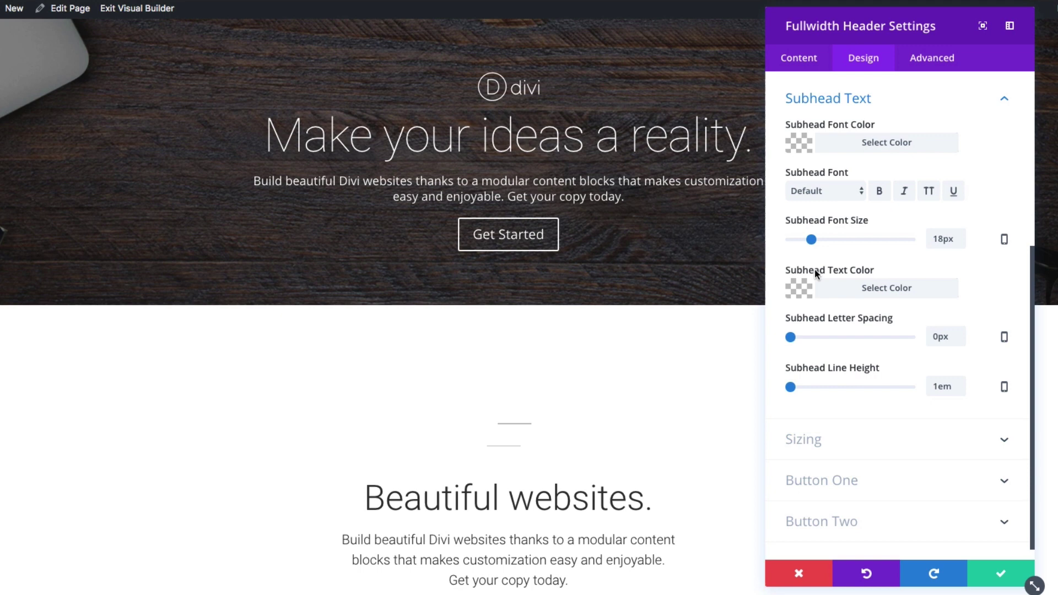
{"action": "left_click_drag", "start_coordinate": [810, 241], "coordinate": [815, 242]}
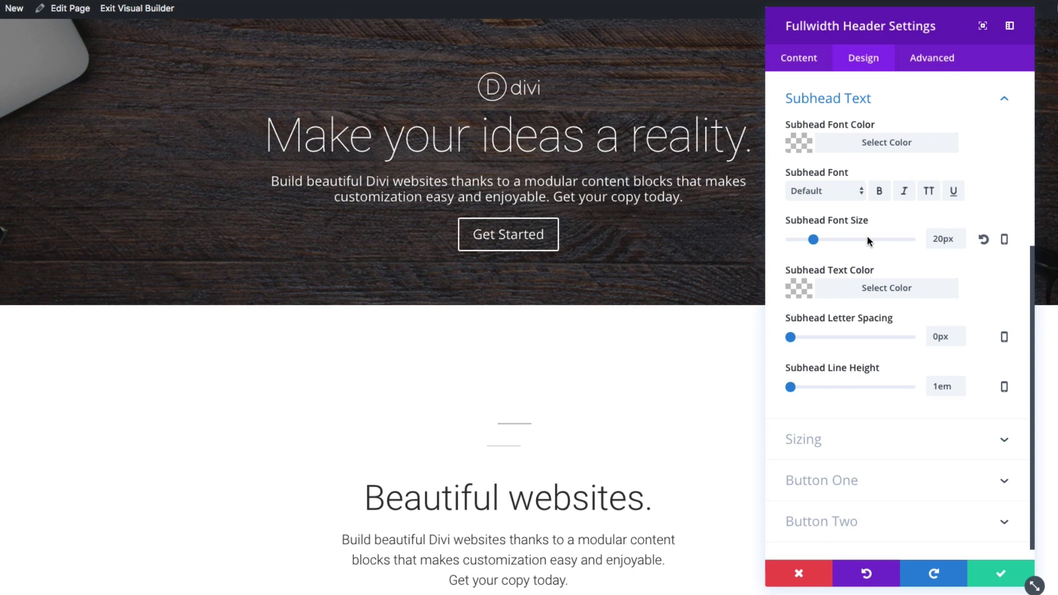
{"action": "scroll", "coordinate": [863, 122], "scroll_direction": "up", "scroll_amount": 4}
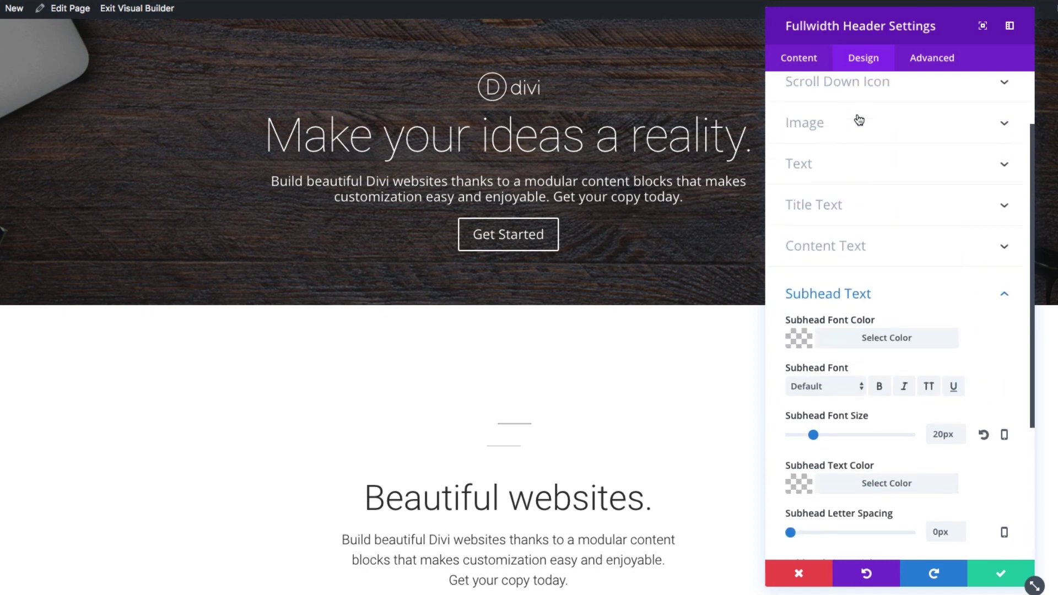
Review the title and subheading in the Content tab's Text fields, then return to Design > Sizing
{"action": "left_click", "coordinate": [811, 64]}
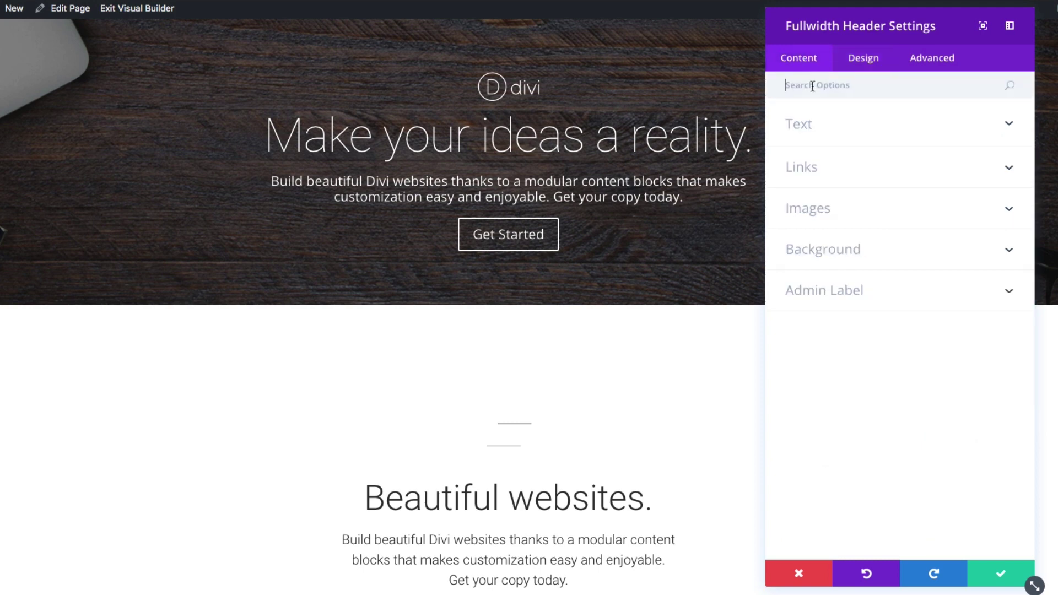
{"action": "left_click", "coordinate": [842, 132]}
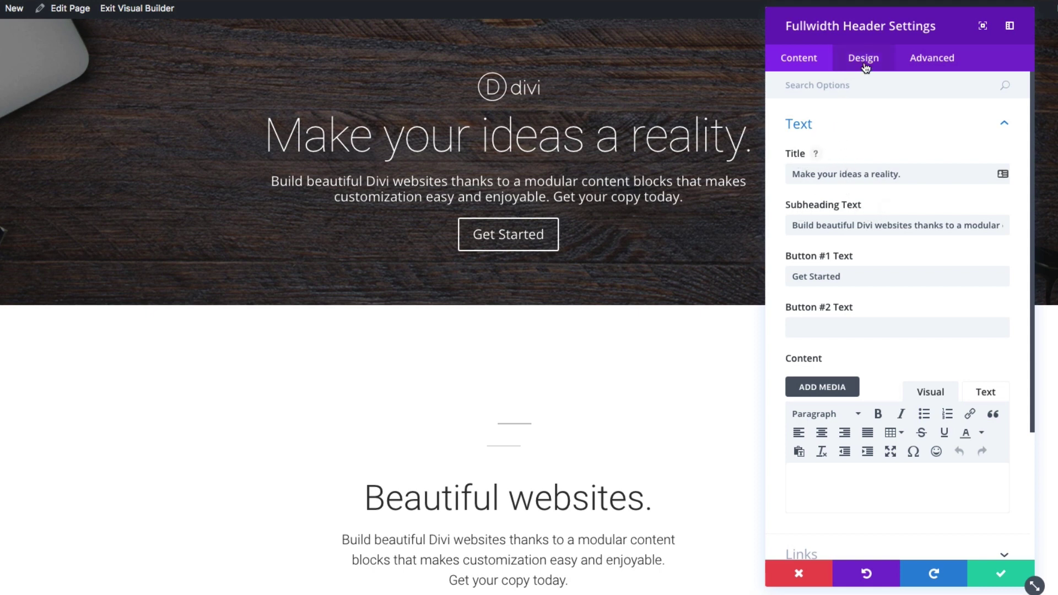
{"action": "left_click_drag", "start_coordinate": [914, 174], "coordinate": [789, 173]}
{"action": "left_click", "coordinate": [972, 225]}
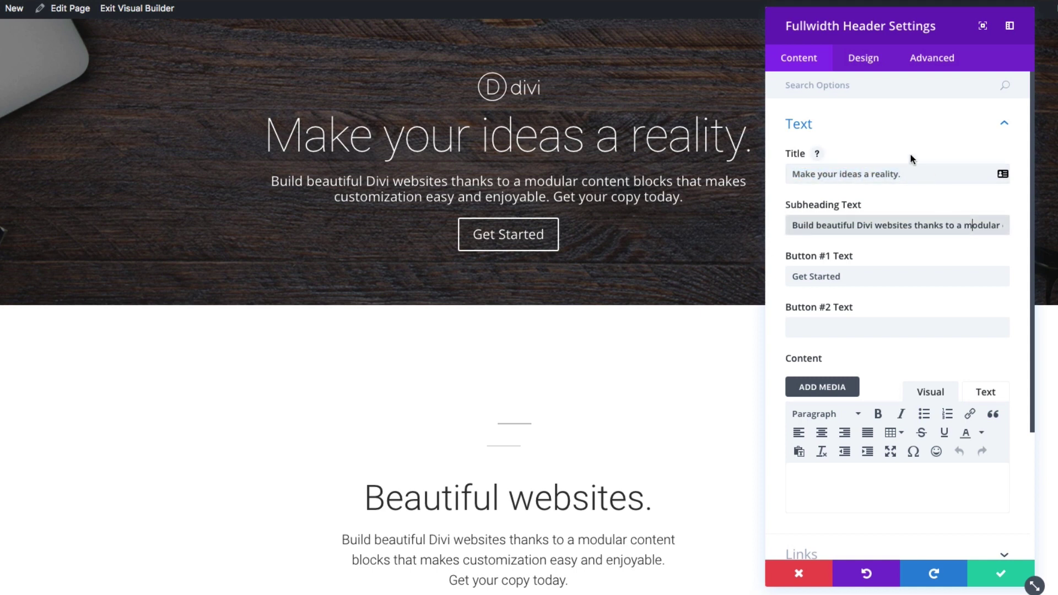
{"action": "left_click", "coordinate": [865, 67]}
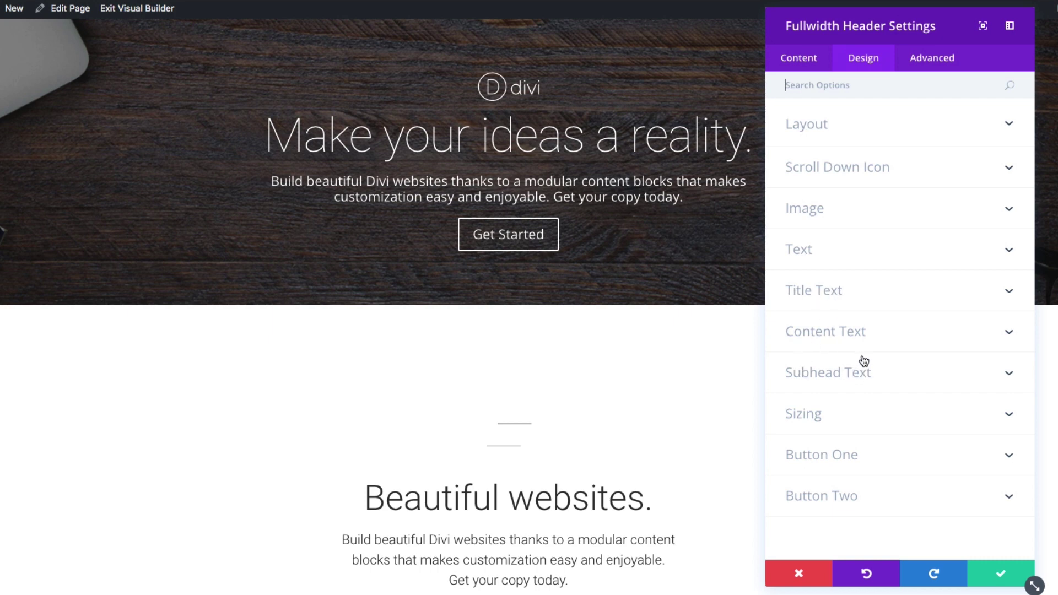
{"action": "left_click", "coordinate": [865, 414]}
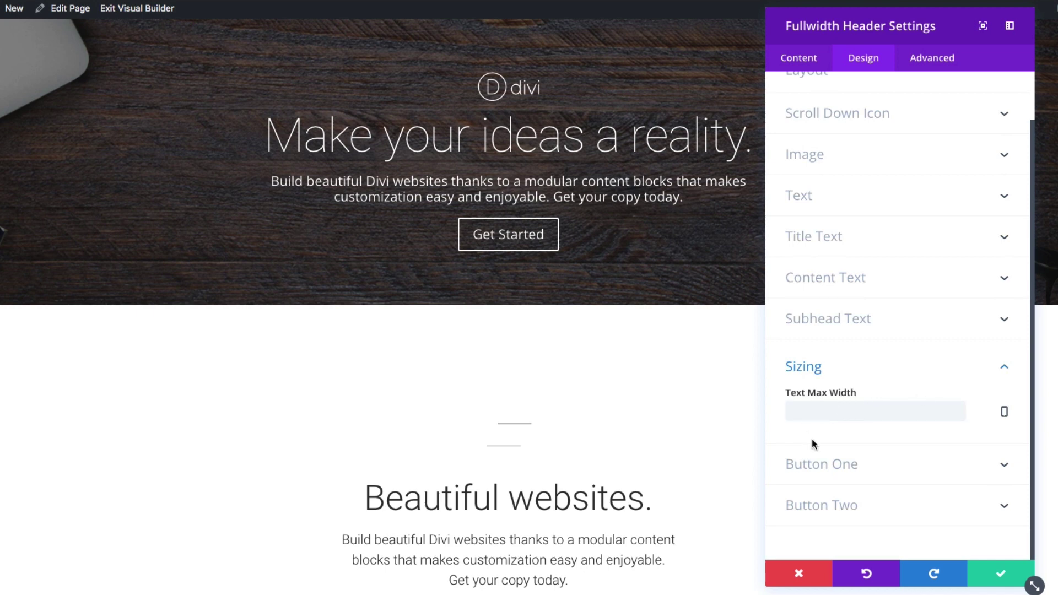
Turn on Use Custom Styles for the Get Started button (Button One)
{"action": "left_click", "coordinate": [827, 473]}
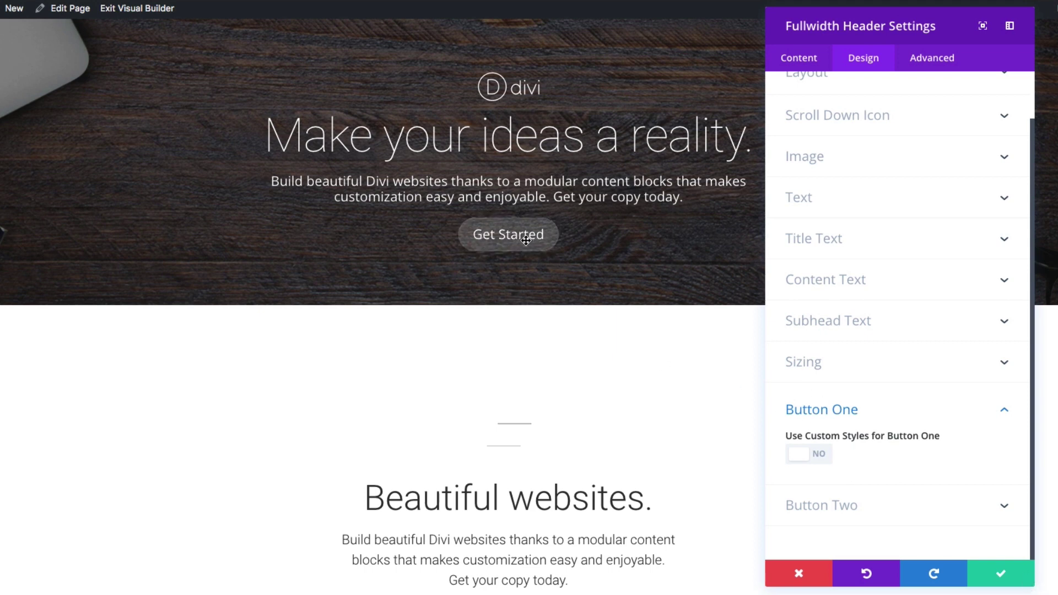
{"action": "left_click", "coordinate": [822, 456]}
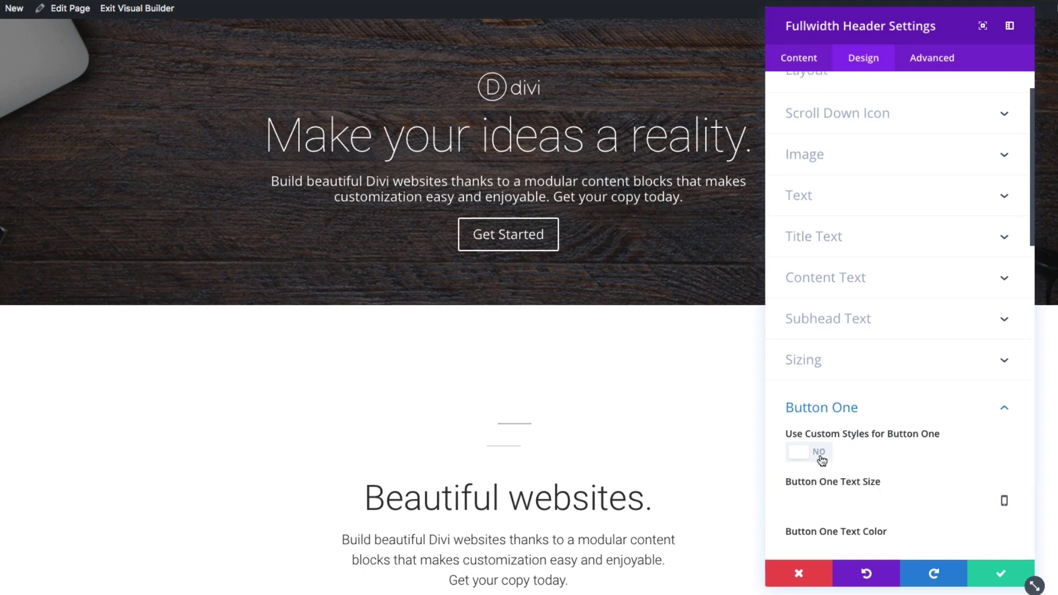
{"action": "scroll", "coordinate": [851, 458], "scroll_direction": "down", "scroll_amount": 2}
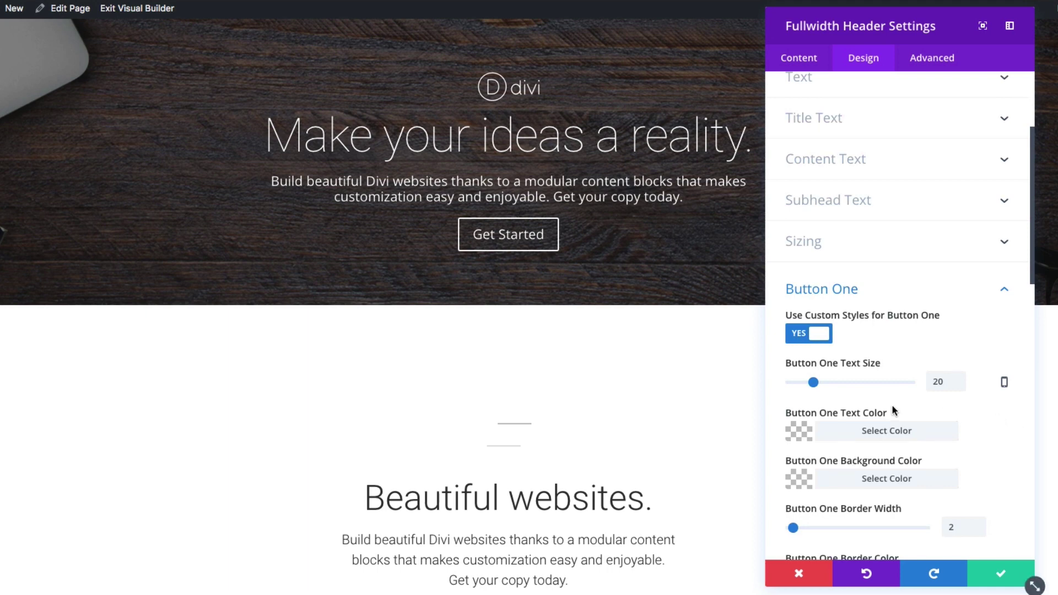
{"action": "scroll", "coordinate": [839, 411], "scroll_direction": "down", "scroll_amount": 3}
{"action": "scroll", "coordinate": [838, 408], "scroll_direction": "down", "scroll_amount": 1}
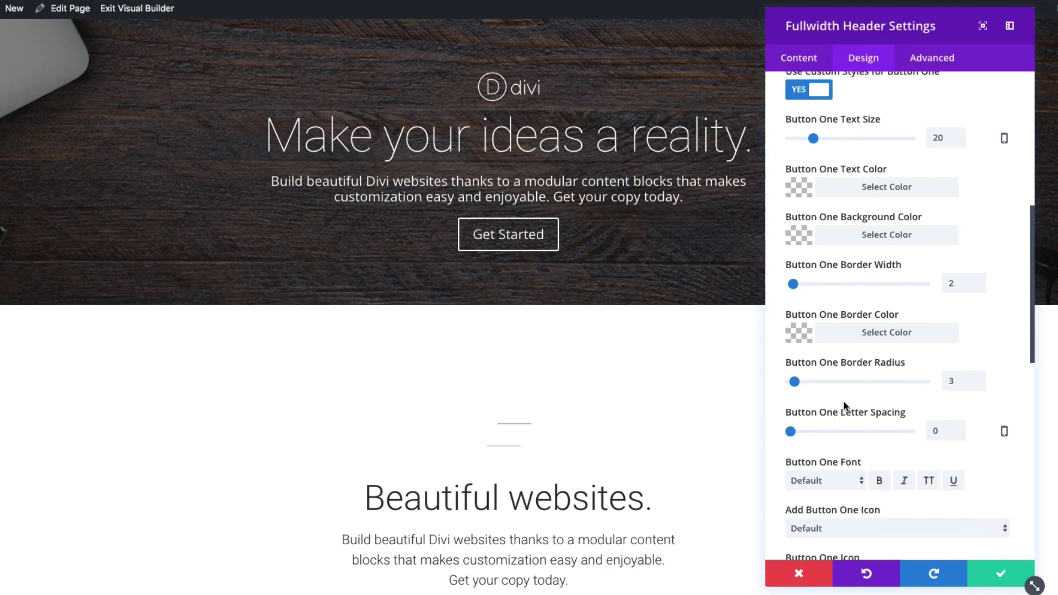
{"action": "scroll", "coordinate": [880, 271], "scroll_direction": "up", "scroll_amount": 2}
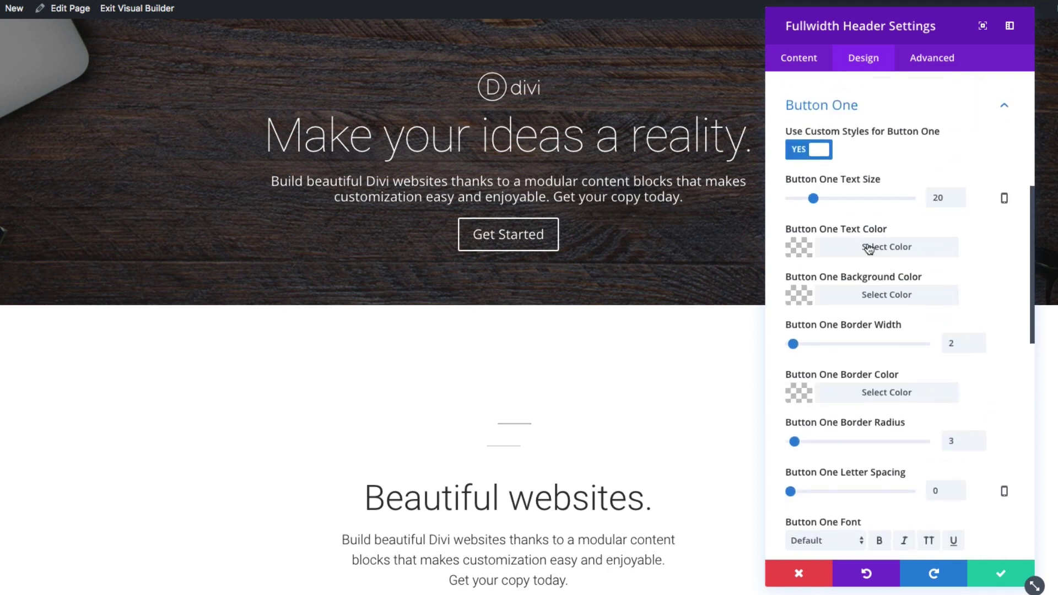
Set Button One Text Color to yellow #edf000
{"action": "left_click", "coordinate": [869, 249]}
{"action": "left_click", "coordinate": [911, 393]}
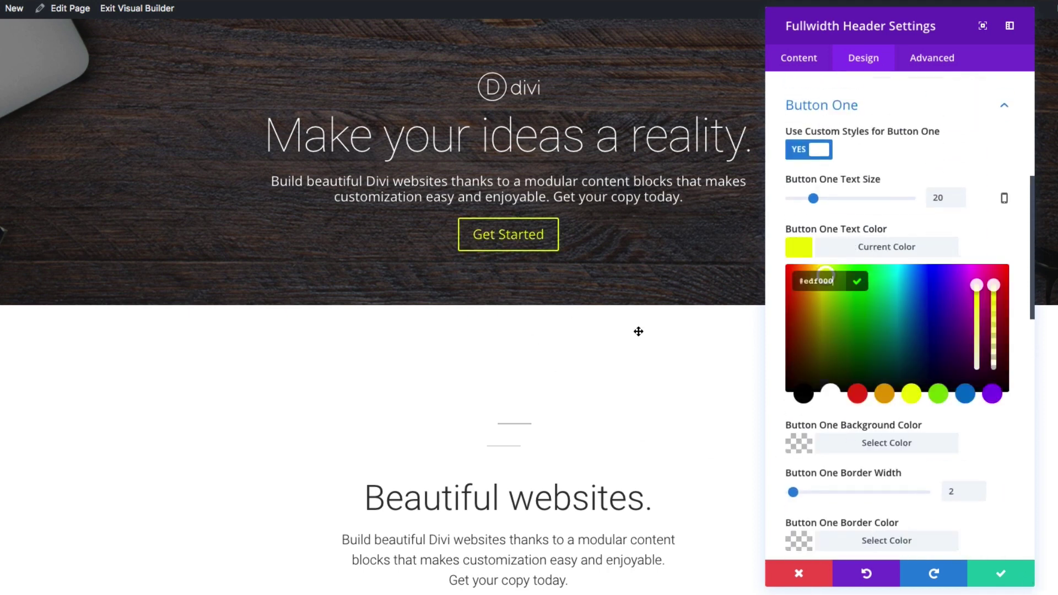
{"action": "scroll", "coordinate": [989, 292], "scroll_direction": "down", "scroll_amount": 6}
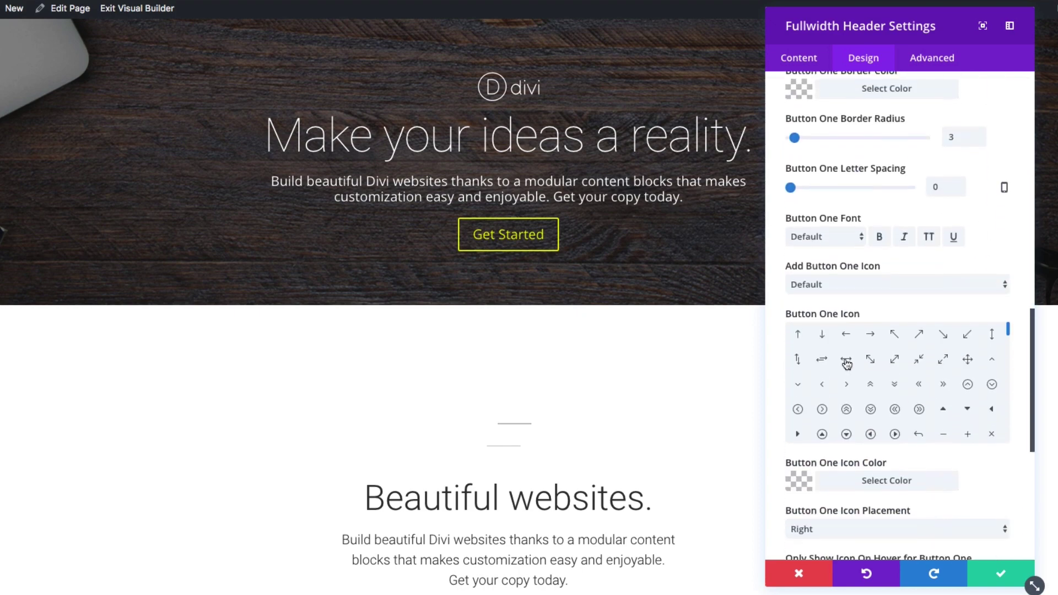
{"action": "scroll", "coordinate": [871, 386], "scroll_direction": "down", "scroll_amount": 4}
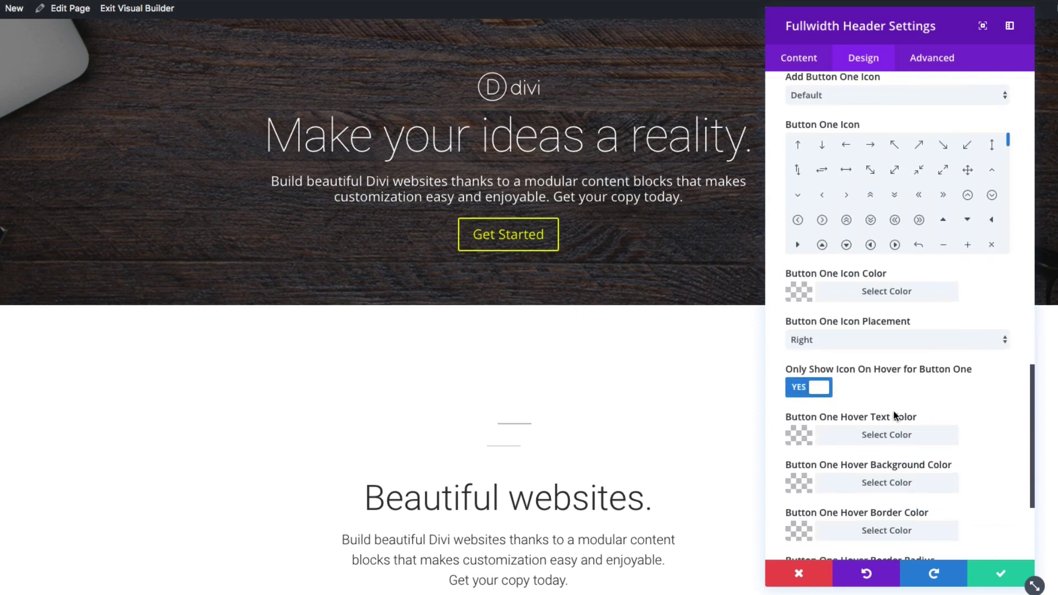
{"action": "scroll", "coordinate": [889, 408], "scroll_direction": "down", "scroll_amount": 2}
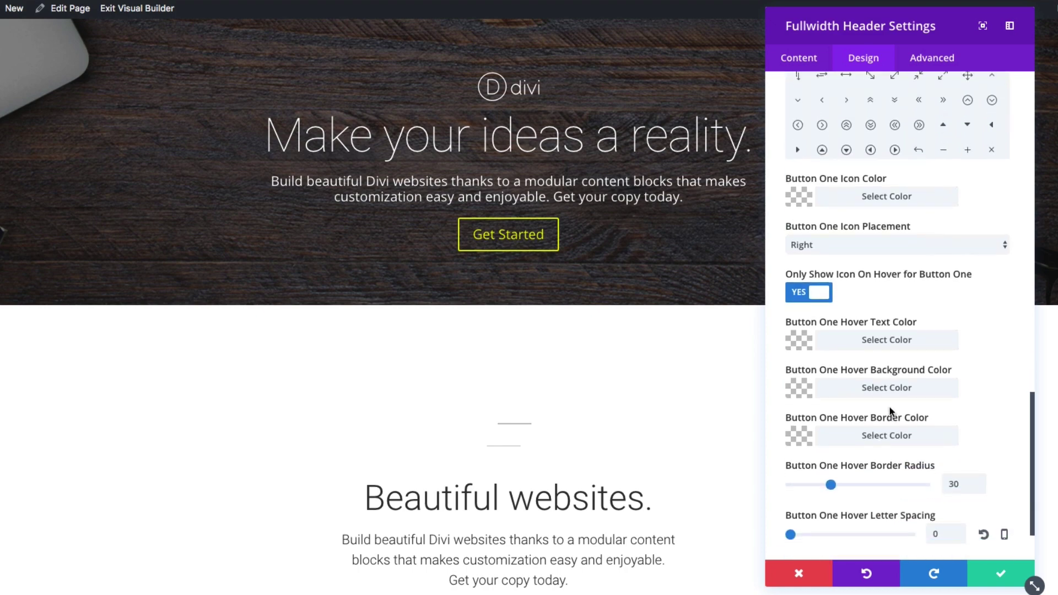
{"action": "scroll", "coordinate": [889, 407], "scroll_direction": "up", "scroll_amount": 10}
{"action": "scroll", "coordinate": [889, 407], "scroll_direction": "up", "scroll_amount": 3}
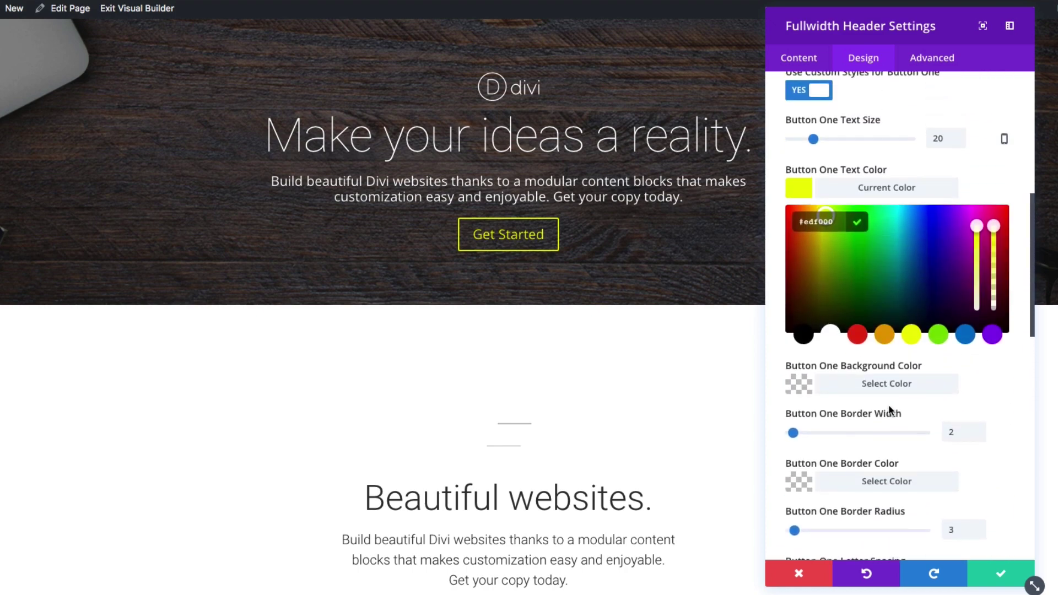
{"action": "left_click", "coordinate": [888, 188]}
{"action": "scroll", "coordinate": [897, 331], "scroll_direction": "down", "scroll_amount": 5}
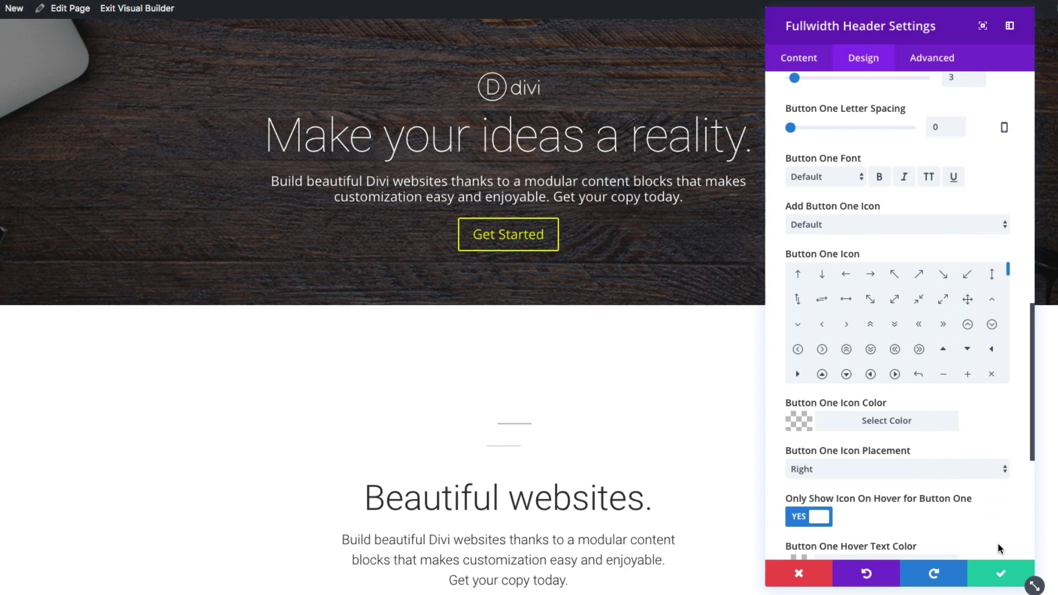
Save the header, then open the feature-columns row's Design > Sizing options
{"action": "left_click", "coordinate": [1001, 575]}
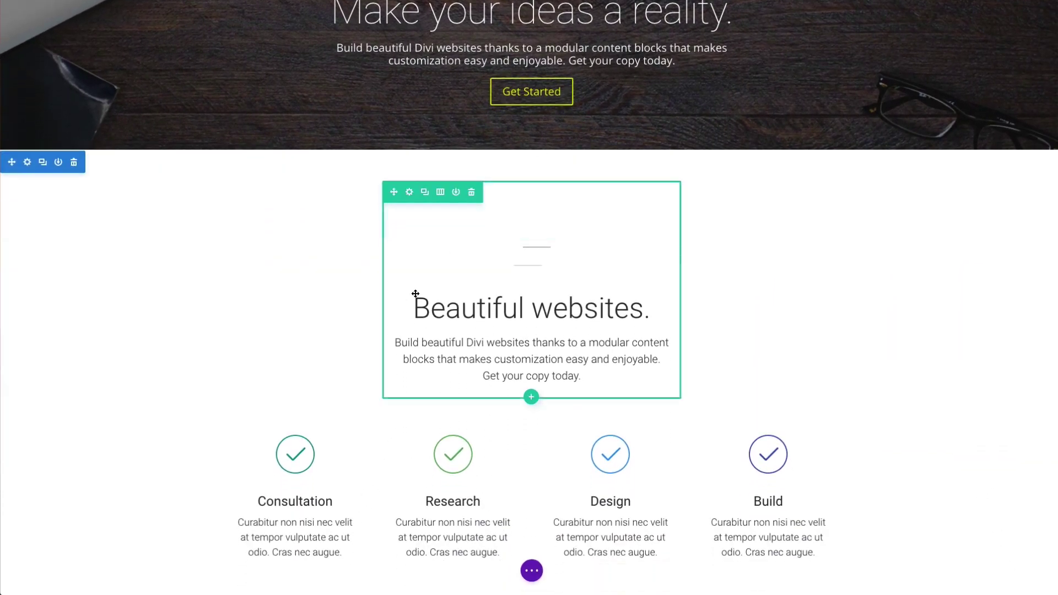
{"action": "scroll", "coordinate": [472, 338], "scroll_direction": "down", "scroll_amount": 3}
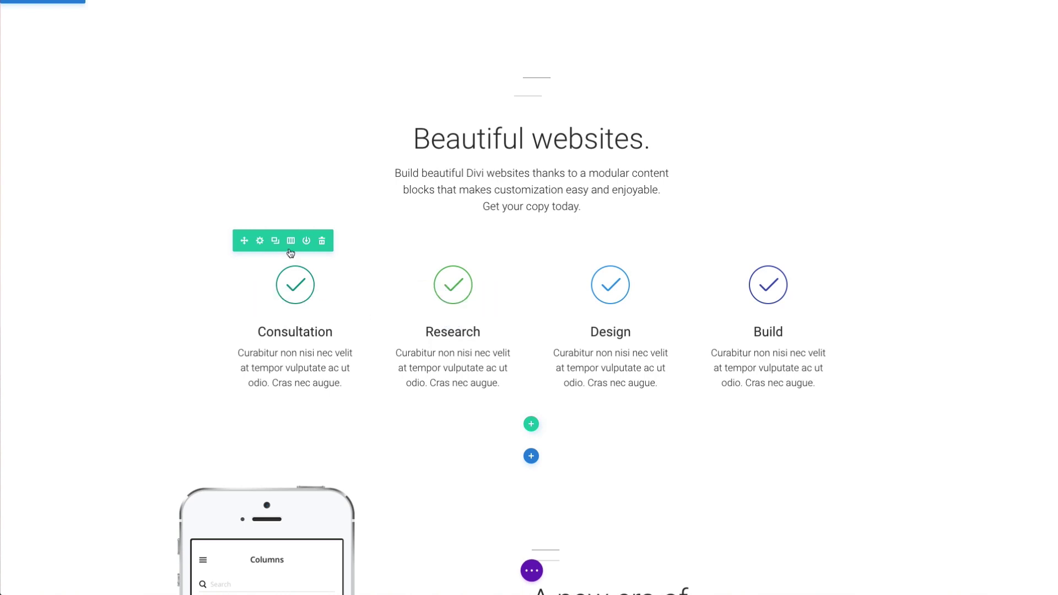
{"action": "left_click", "coordinate": [259, 242]}
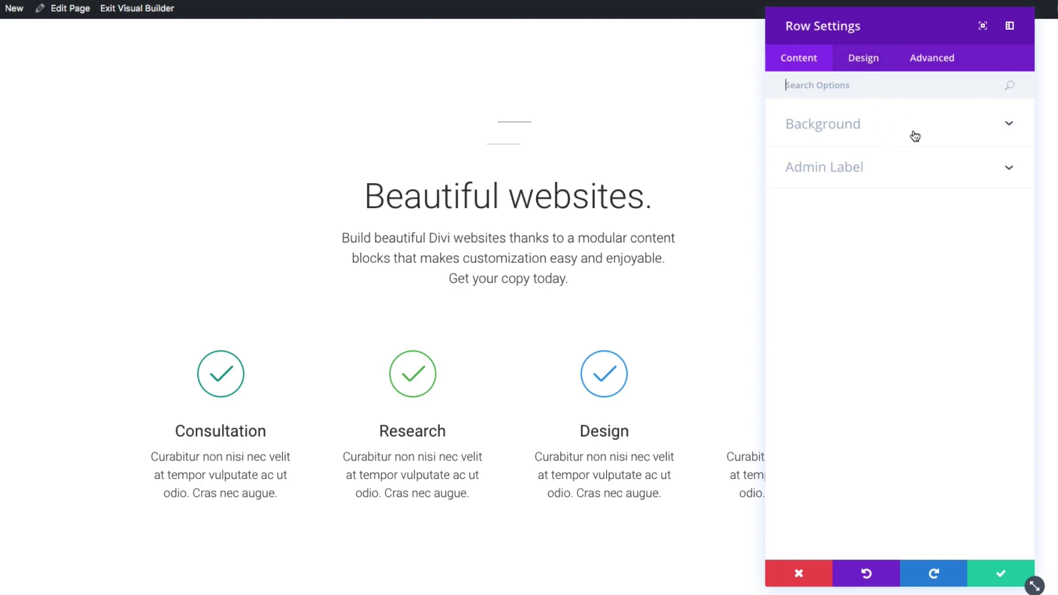
{"action": "left_click", "coordinate": [864, 57]}
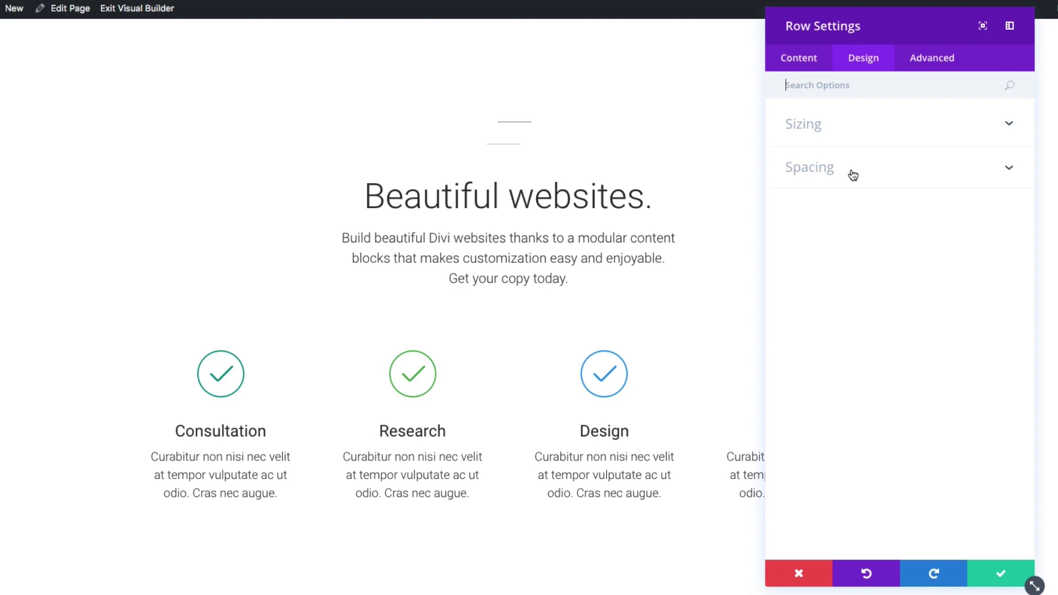
{"action": "left_click", "coordinate": [827, 137]}
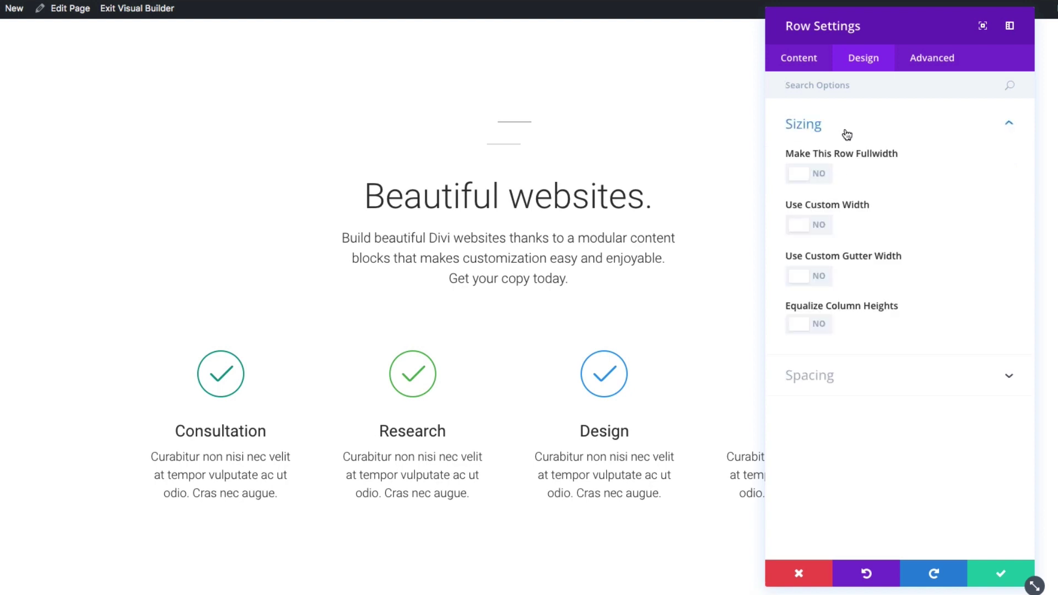
Try fullwidth, then keep the row at a custom width of 1080px
{"action": "left_click", "coordinate": [820, 177]}
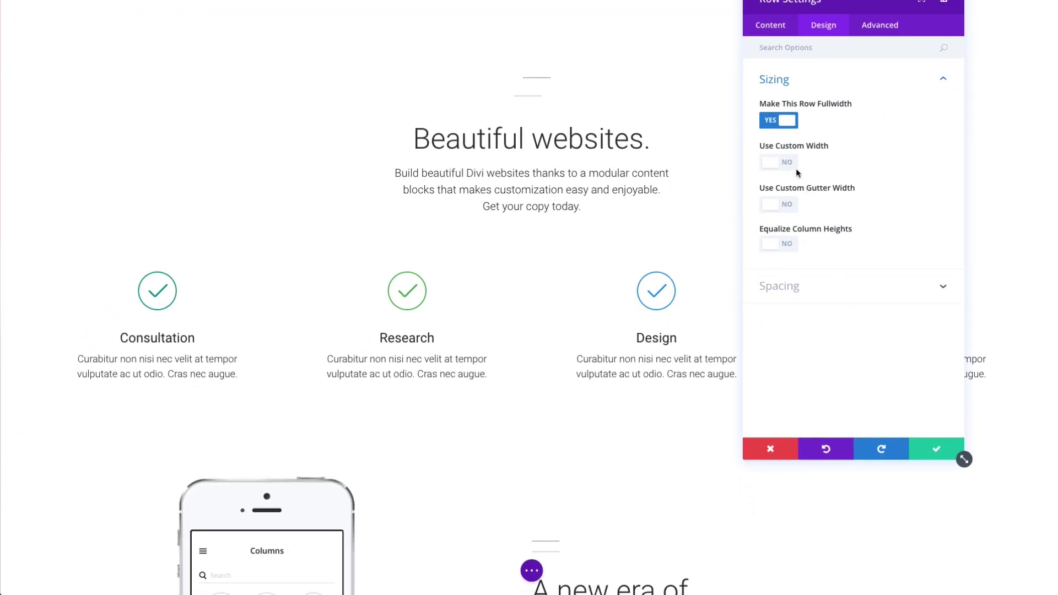
{"action": "left_click", "coordinate": [791, 125]}
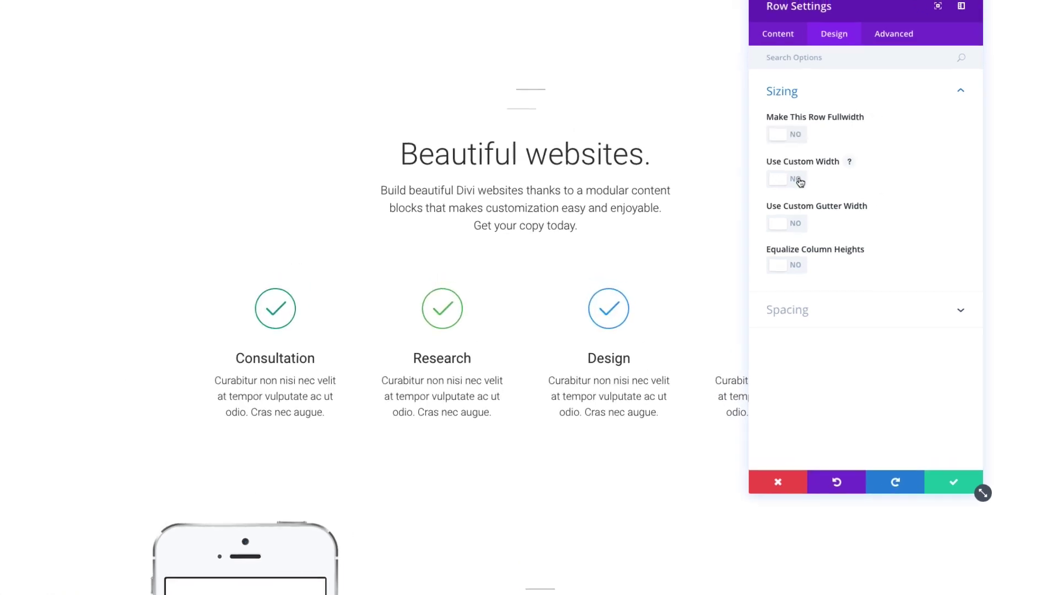
{"action": "left_click", "coordinate": [823, 226]}
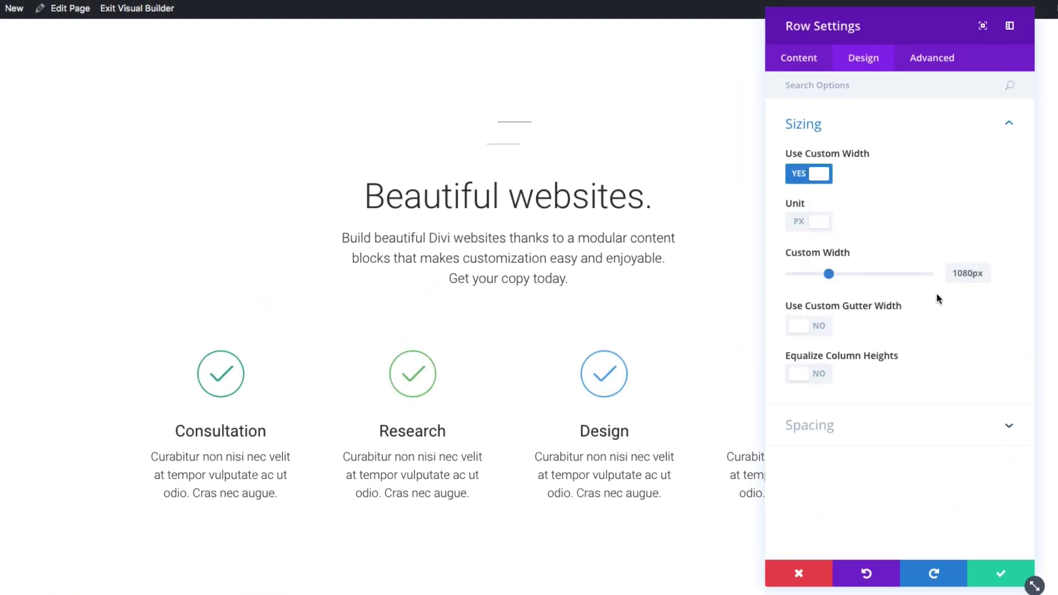
{"action": "mouse_move", "coordinate": [829, 275]}
{"action": "left_mouse_down"}
{"action": "mouse_move", "coordinate": [799, 280]}
{"action": "mouse_move", "coordinate": [819, 275]}
{"action": "left_mouse_up"}
{"action": "left_click", "coordinate": [1008, 275]}
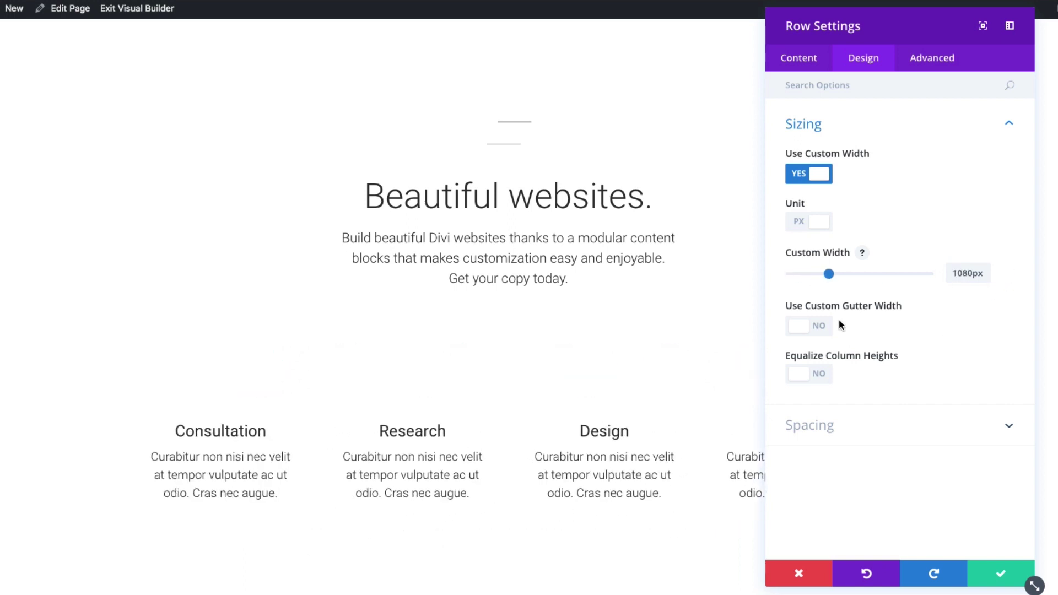
Enable a custom gutter width for the row and leave it at 3
{"action": "left_click", "coordinate": [808, 326]}
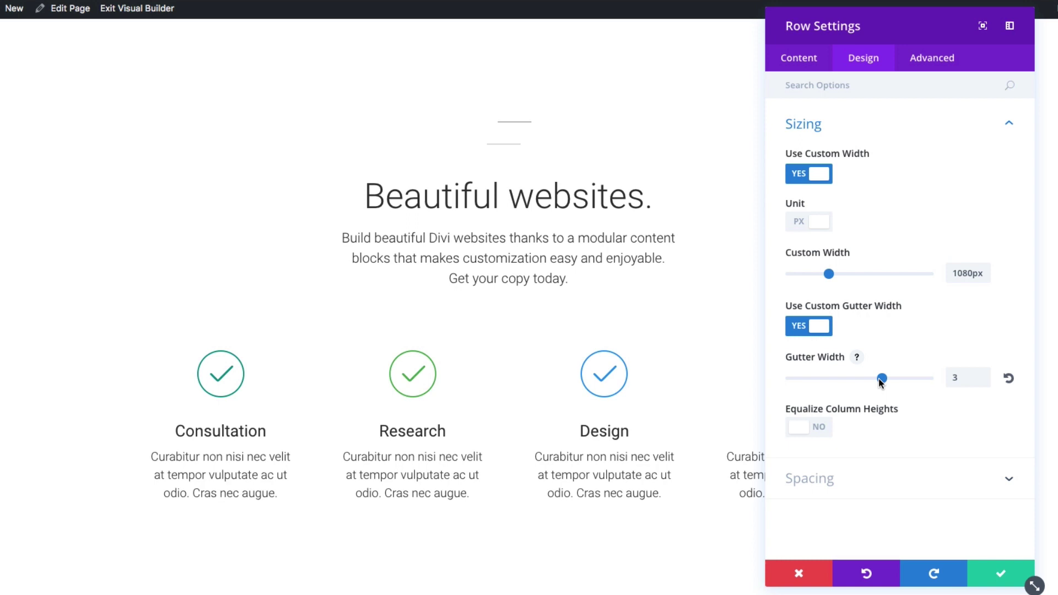
{"action": "left_click_drag", "start_coordinate": [867, 378], "coordinate": [843, 377]}
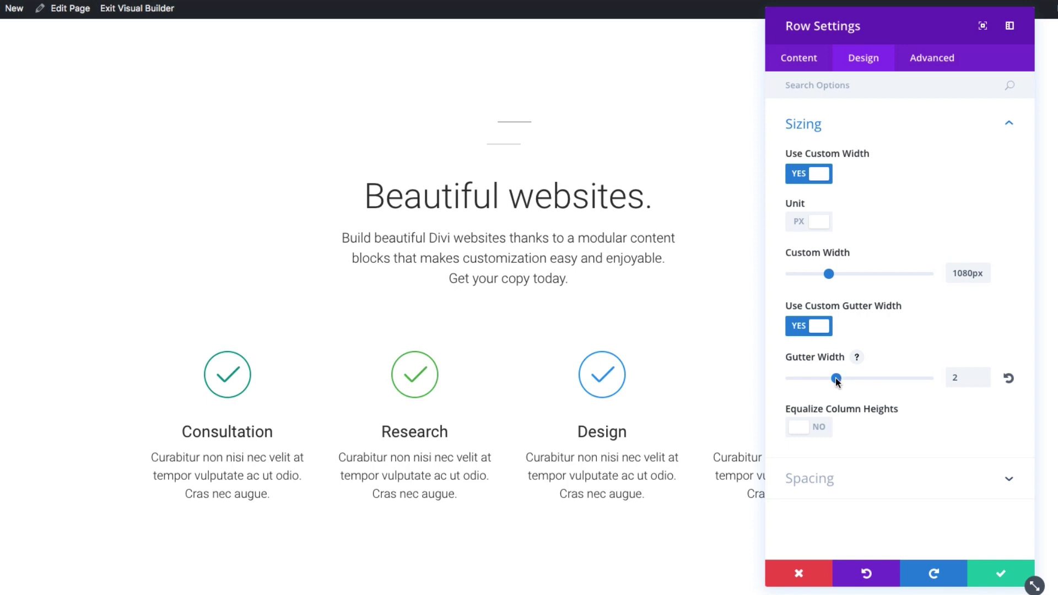
{"action": "left_click_drag", "start_coordinate": [839, 378], "coordinate": [877, 379]}
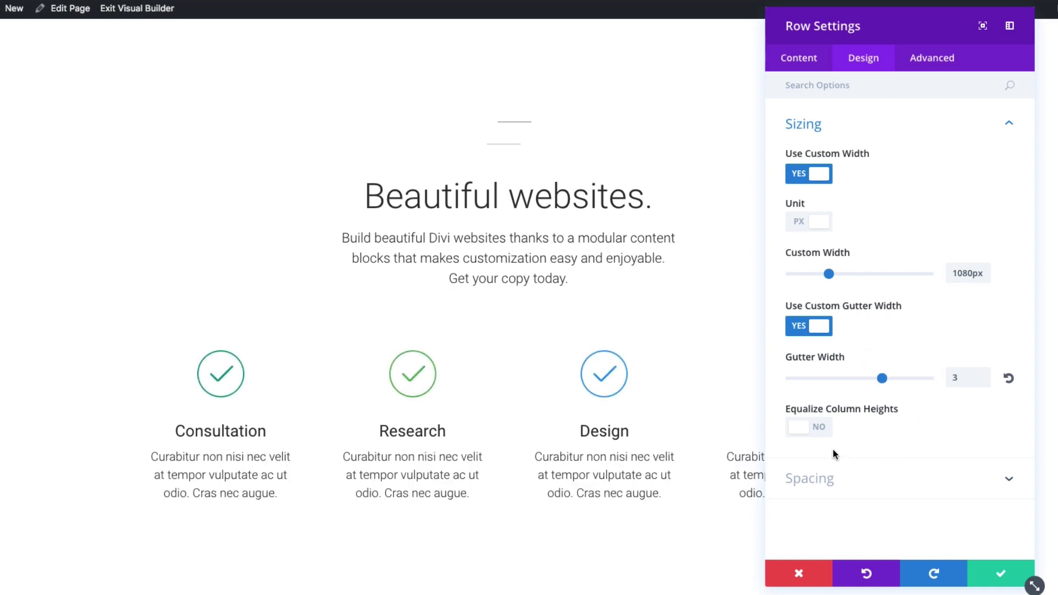
{"action": "left_click", "coordinate": [871, 480]}
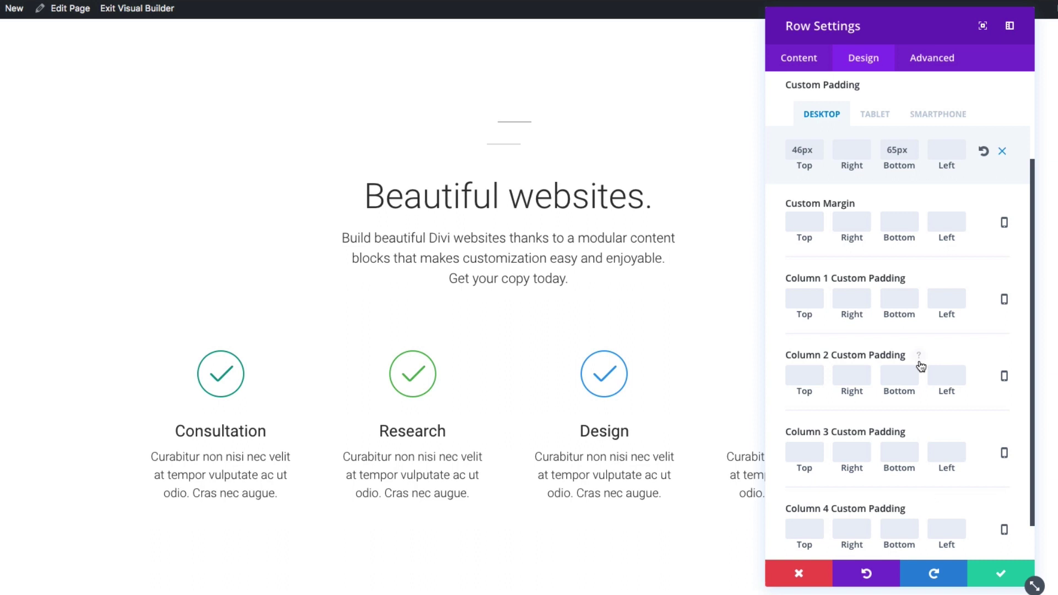
{"action": "scroll", "coordinate": [920, 366], "scroll_direction": "up", "scroll_amount": 2}
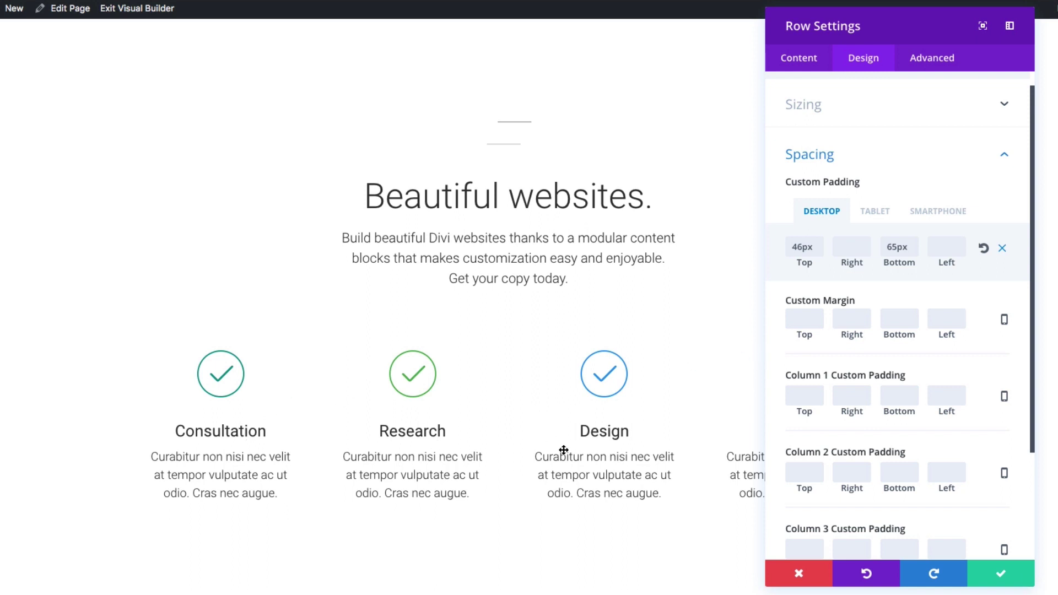
{"action": "scroll", "coordinate": [848, 353], "scroll_direction": "down", "scroll_amount": 2}
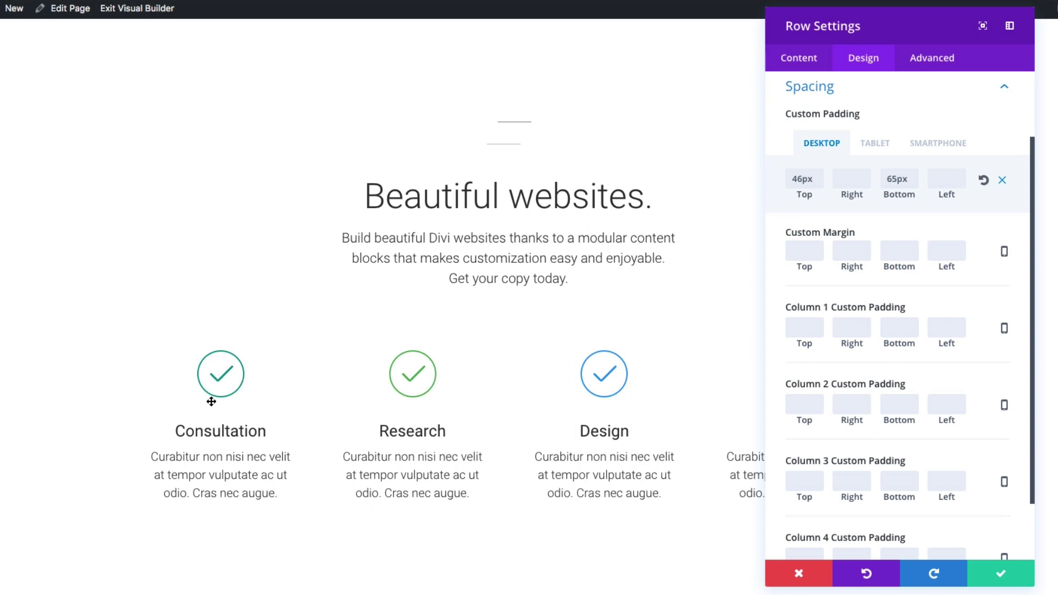
{"action": "left_click", "coordinate": [807, 328]}
{"action": "type", "text": "100px"}
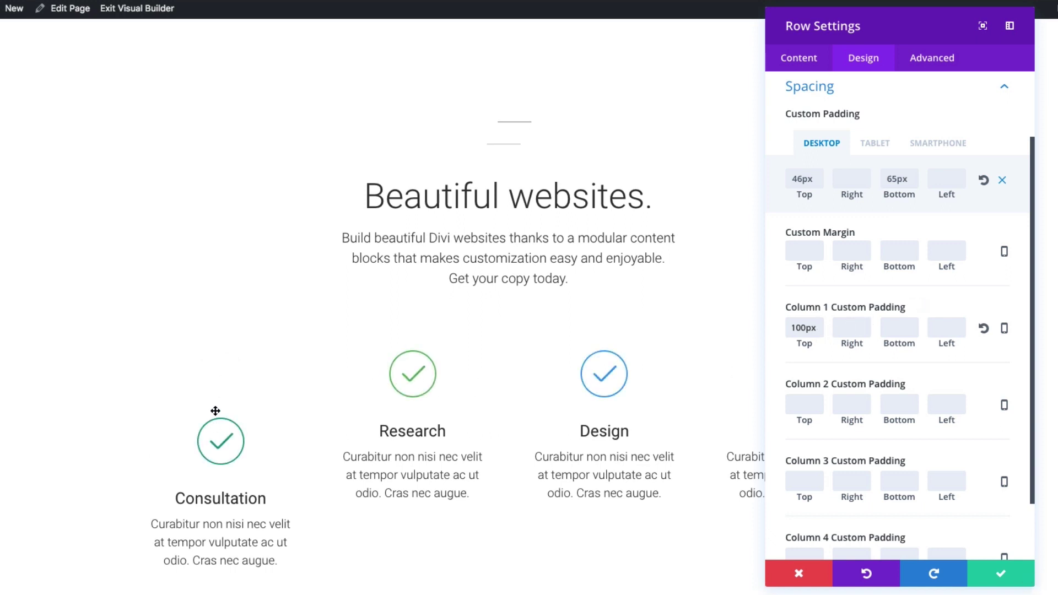
{"action": "scroll", "coordinate": [213, 409], "scroll_direction": "down", "scroll_amount": 1}
{"action": "scroll", "coordinate": [212, 409], "scroll_direction": "down", "scroll_amount": 1}
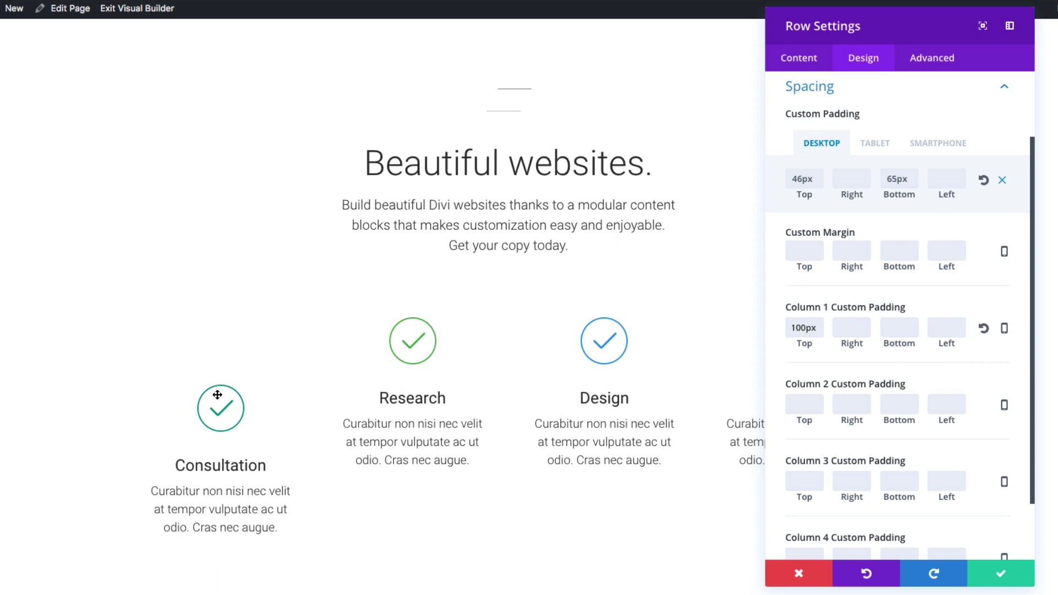
{"action": "scroll", "coordinate": [217, 393], "scroll_direction": "up", "scroll_amount": 2}
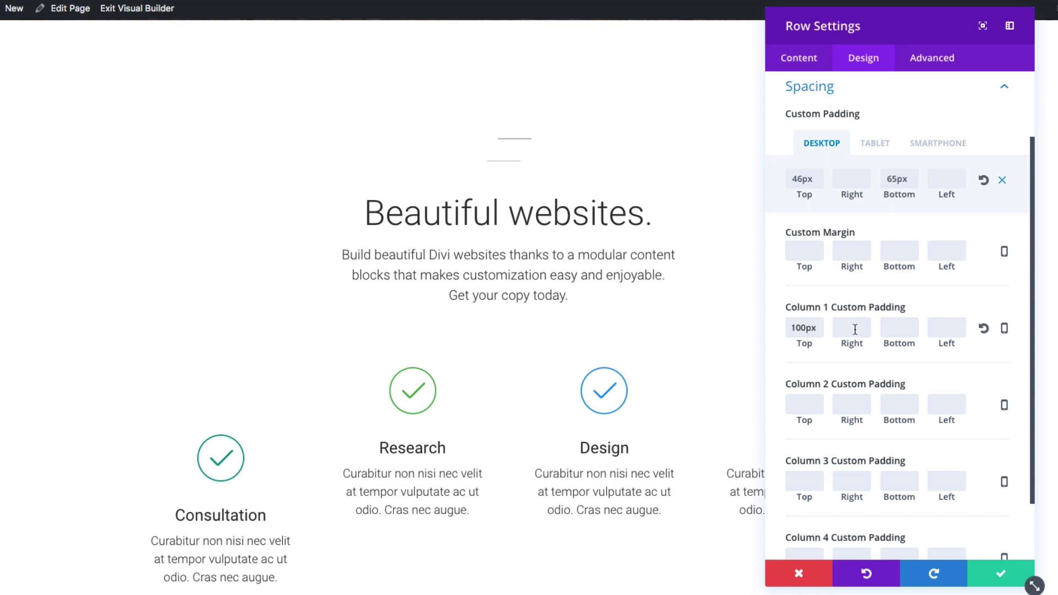
{"action": "scroll", "coordinate": [824, 381], "scroll_direction": "down", "scroll_amount": 2}
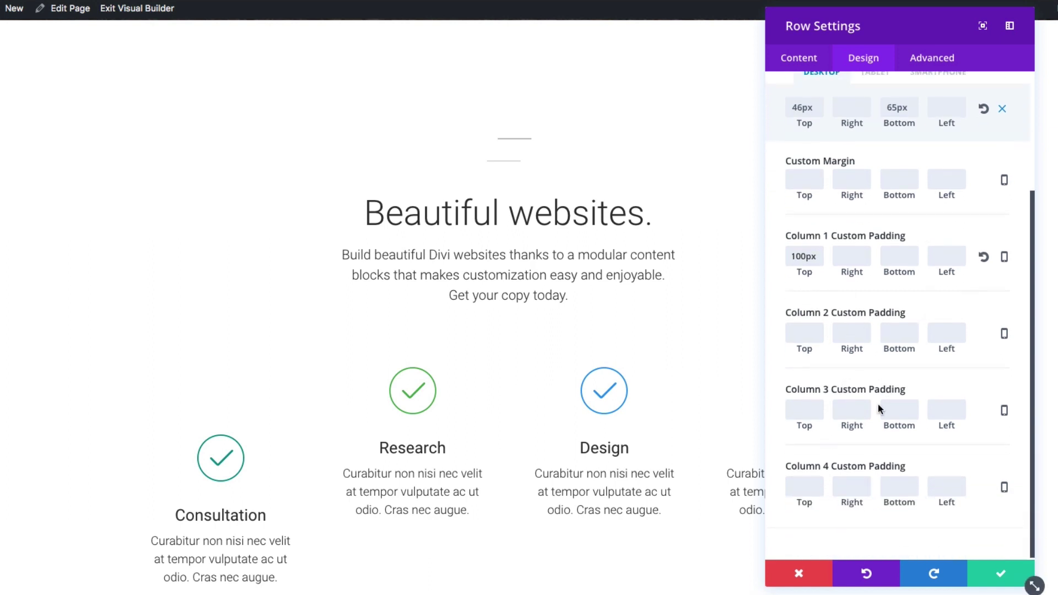
{"action": "scroll", "coordinate": [871, 429], "scroll_direction": "up", "scroll_amount": 3}
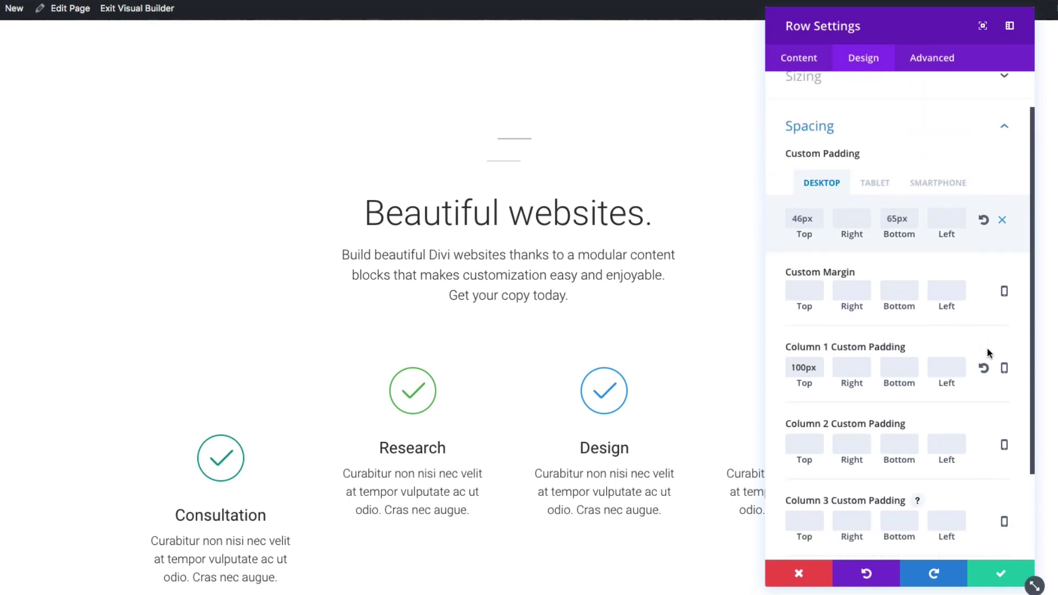
{"action": "left_click", "coordinate": [984, 369]}
{"action": "scroll", "coordinate": [851, 327], "scroll_direction": "up", "scroll_amount": 1}
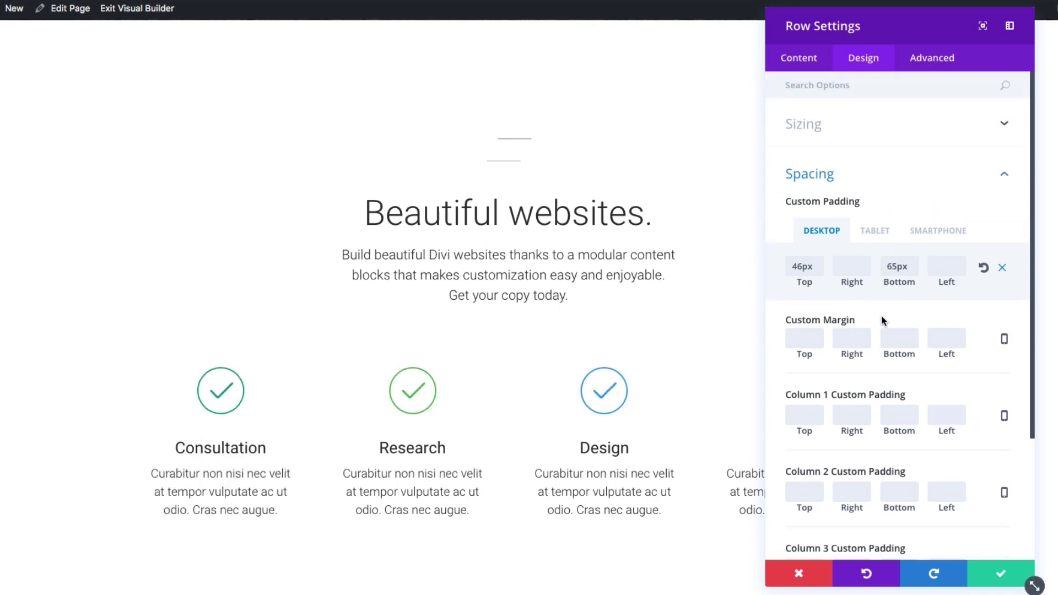
{"action": "scroll", "coordinate": [881, 315], "scroll_direction": "down", "scroll_amount": 1}
{"action": "scroll", "coordinate": [881, 314], "scroll_direction": "up", "scroll_amount": 1}
{"action": "scroll", "coordinate": [882, 244], "scroll_direction": "down", "scroll_amount": 3}
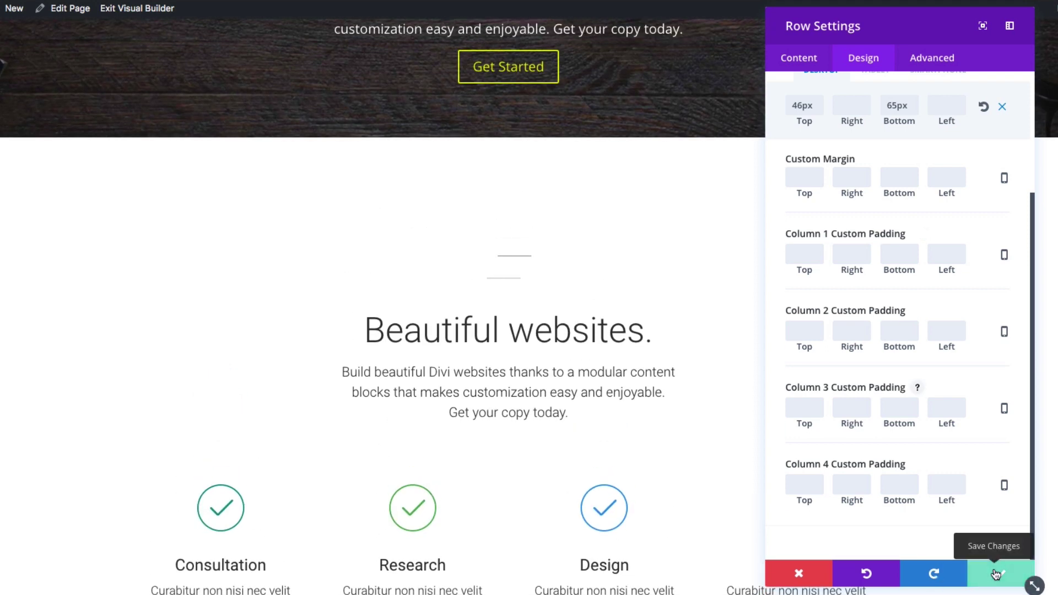
Save the row's settings
{"action": "left_click", "coordinate": [997, 574]}
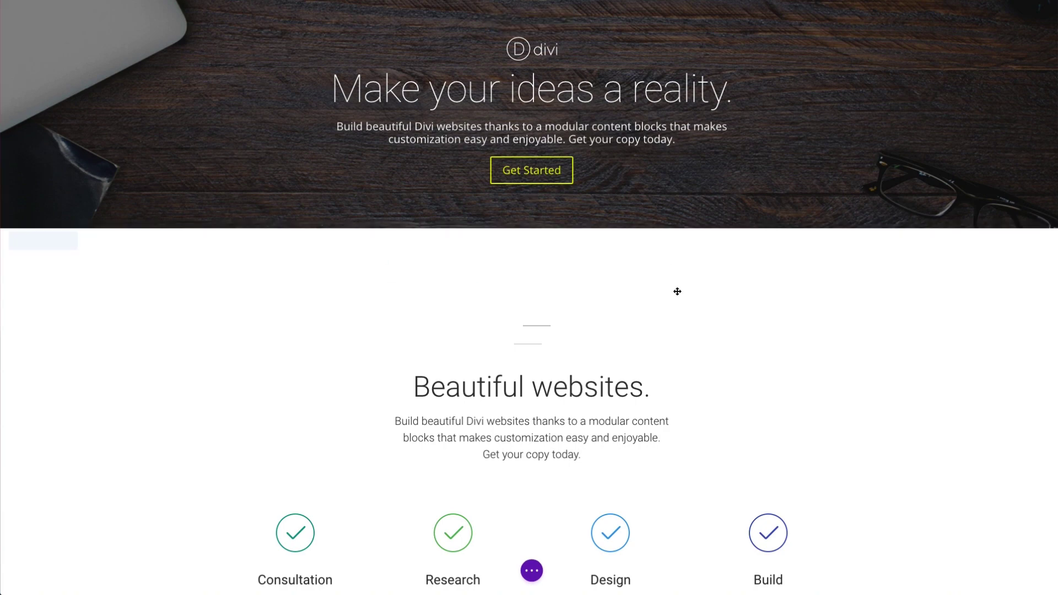
{"action": "scroll", "coordinate": [679, 302], "scroll_direction": "down", "scroll_amount": 5}
{"action": "scroll", "coordinate": [679, 303], "scroll_direction": "up", "scroll_amount": 5}
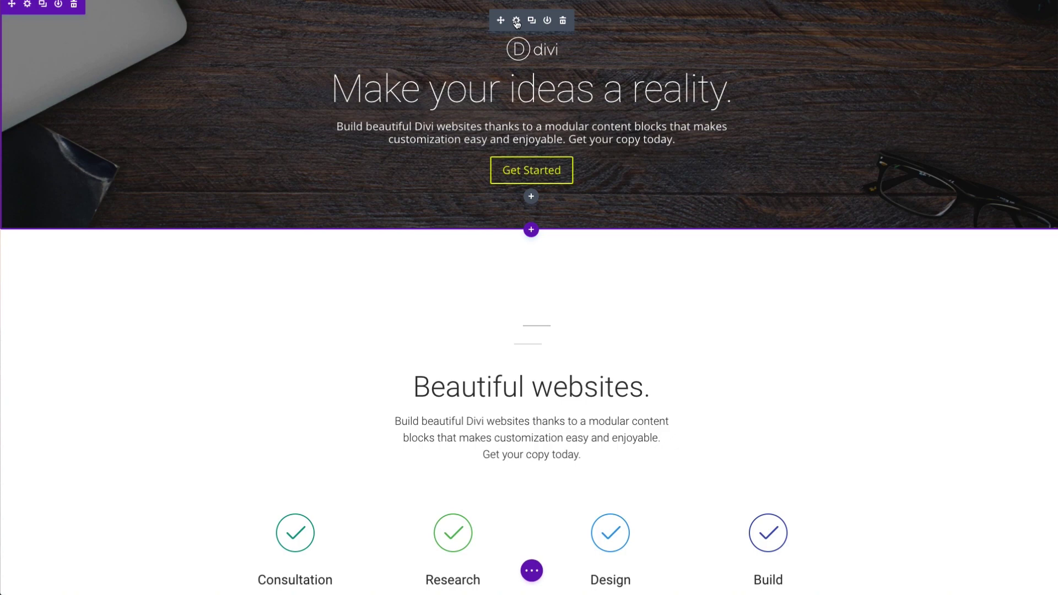
Reopen the Fullwidth Header settings and go to its Advanced tab
{"action": "left_click", "coordinate": [517, 22]}
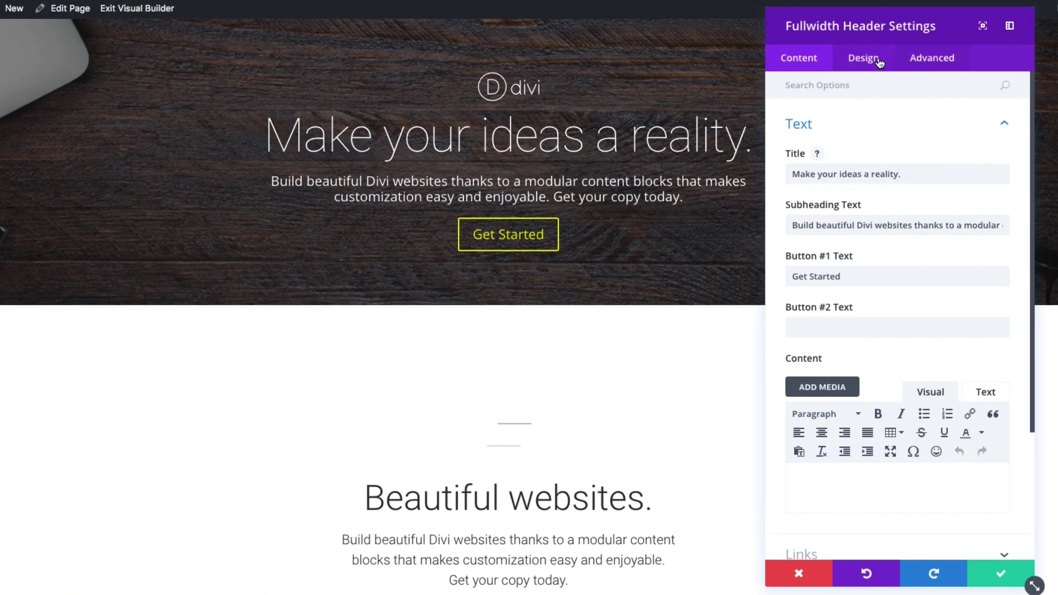
{"action": "left_click", "coordinate": [864, 58]}
{"action": "left_click", "coordinate": [898, 82]}
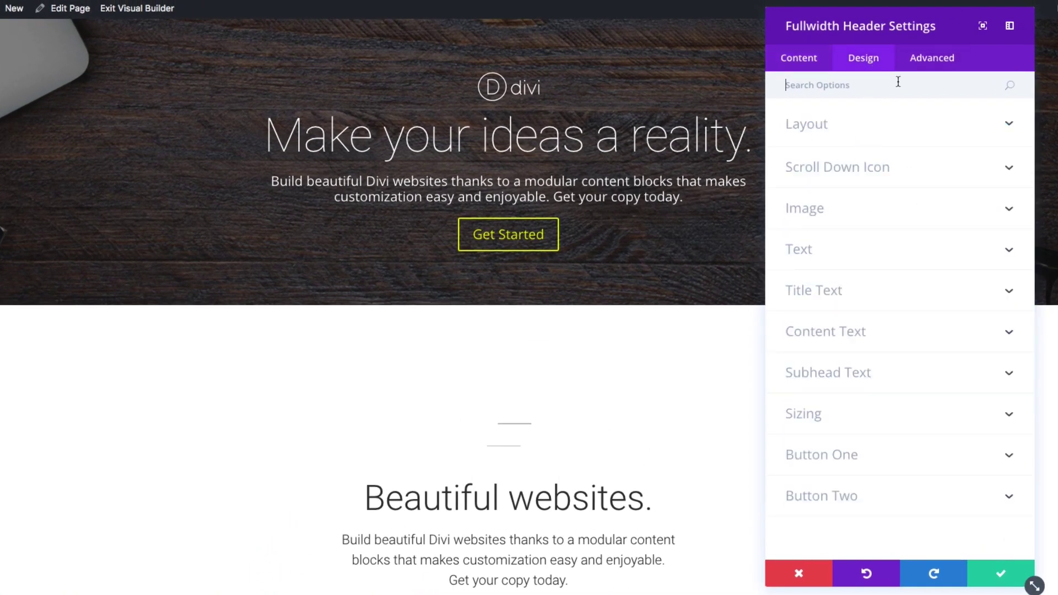
{"action": "left_click", "coordinate": [946, 64]}
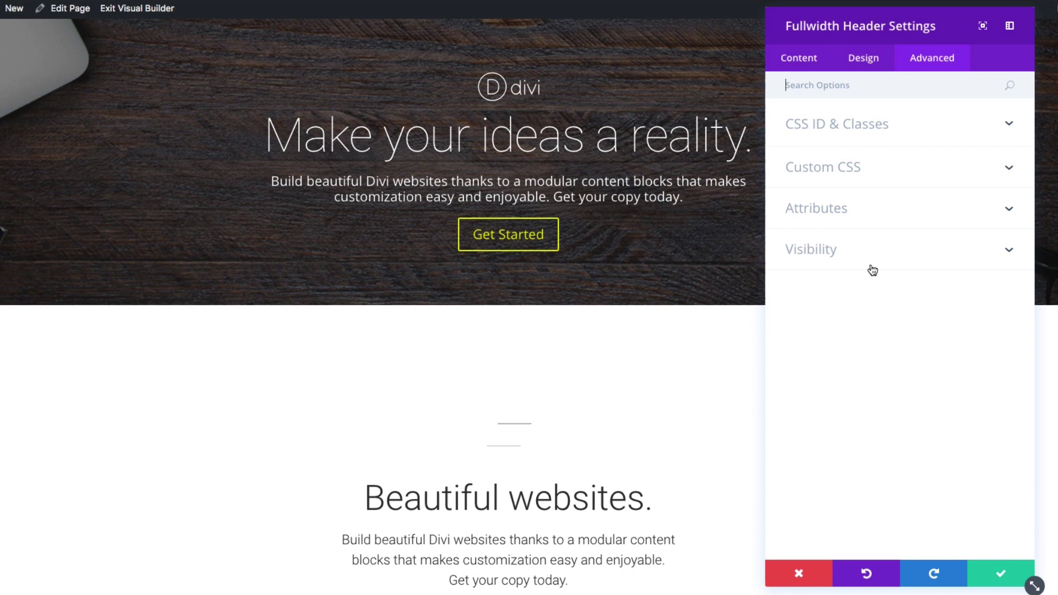
Expand CSS ID & Classes and the CSS ID field, then expand Custom CSS and focus Main Element
{"action": "left_click", "coordinate": [853, 133]}
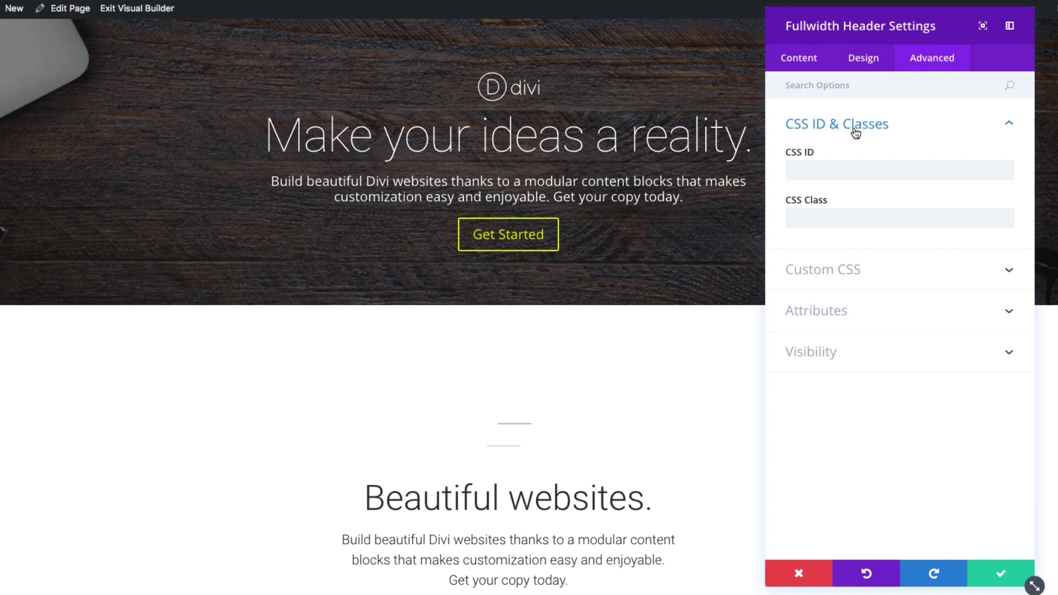
{"action": "left_click", "coordinate": [815, 175]}
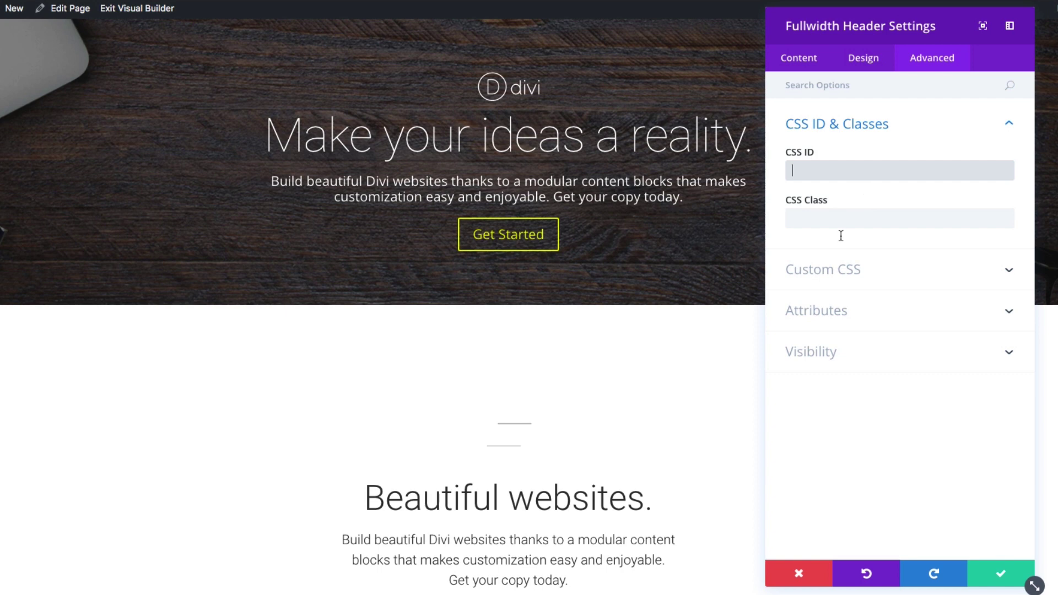
{"action": "left_click", "coordinate": [837, 276]}
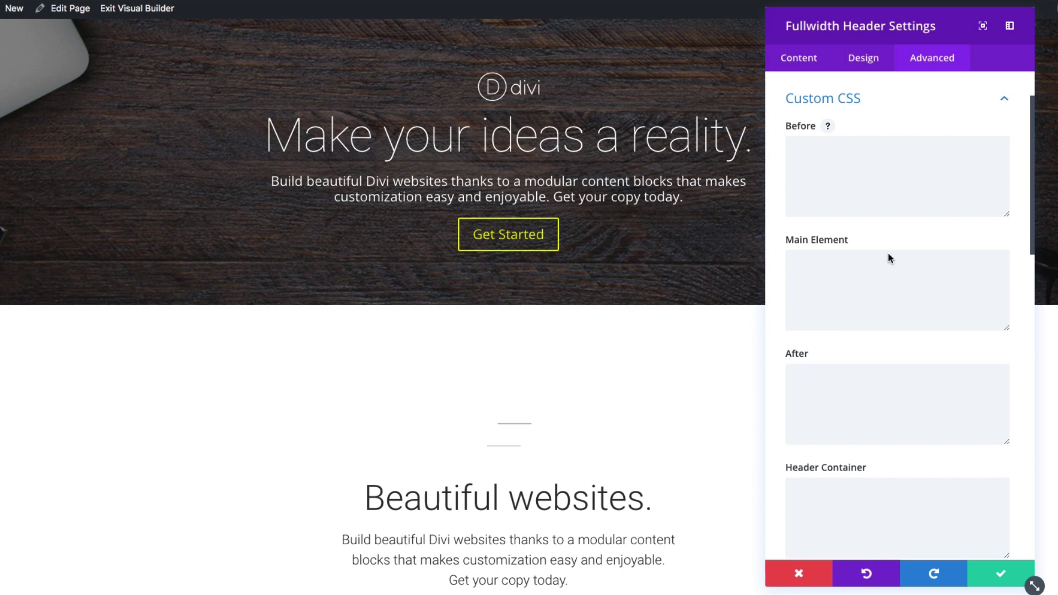
{"action": "scroll", "coordinate": [891, 297], "scroll_direction": "down", "scroll_amount": 4}
{"action": "scroll", "coordinate": [893, 307], "scroll_direction": "down", "scroll_amount": 8}
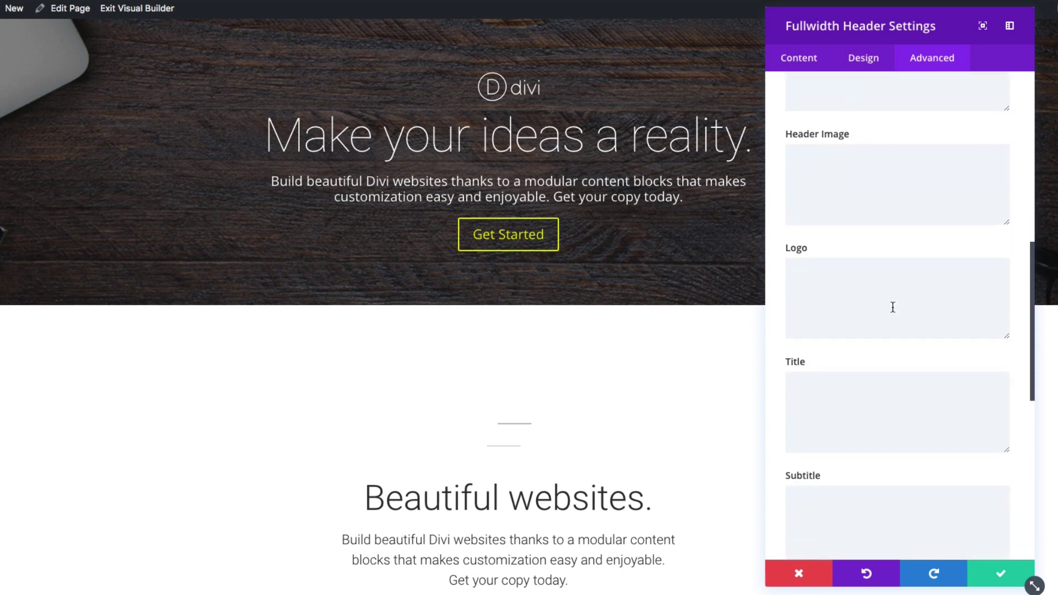
{"action": "scroll", "coordinate": [894, 306], "scroll_direction": "up", "scroll_amount": 4}
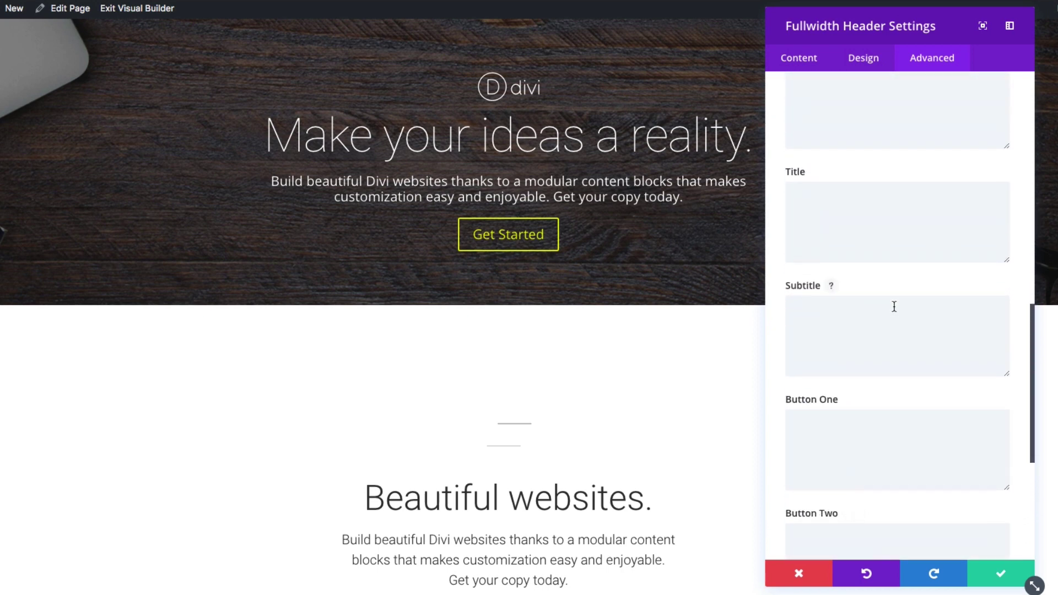
{"action": "scroll", "coordinate": [894, 307], "scroll_direction": "up", "scroll_amount": 2}
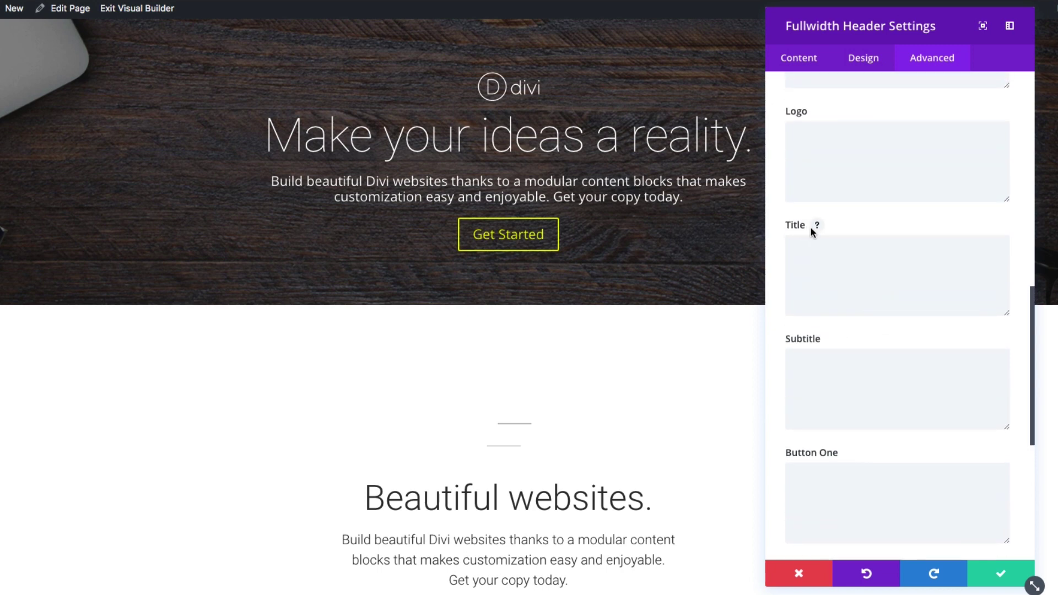
{"action": "scroll", "coordinate": [868, 261], "scroll_direction": "up", "scroll_amount": 1}
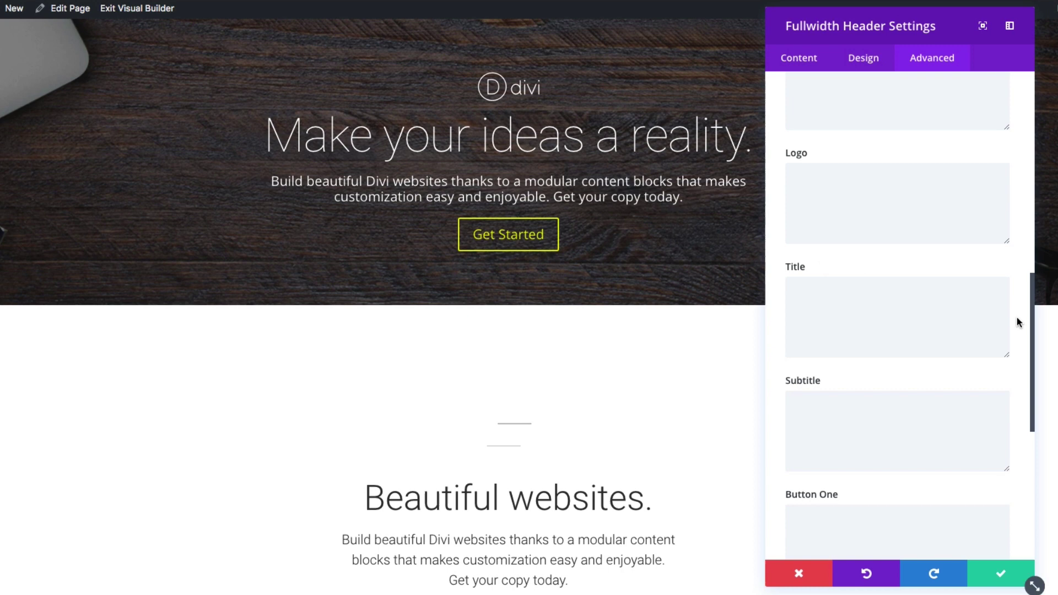
{"action": "scroll", "coordinate": [969, 314], "scroll_direction": "down", "scroll_amount": 8}
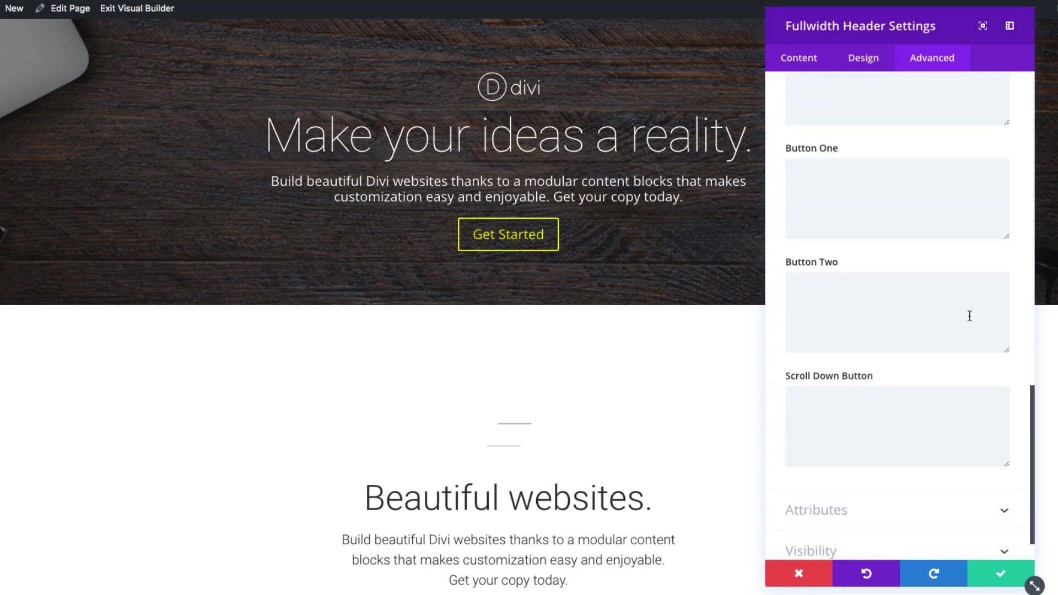
{"action": "scroll", "coordinate": [968, 314], "scroll_direction": "up", "scroll_amount": 9}
{"action": "scroll", "coordinate": [969, 319], "scroll_direction": "up", "scroll_amount": 4}
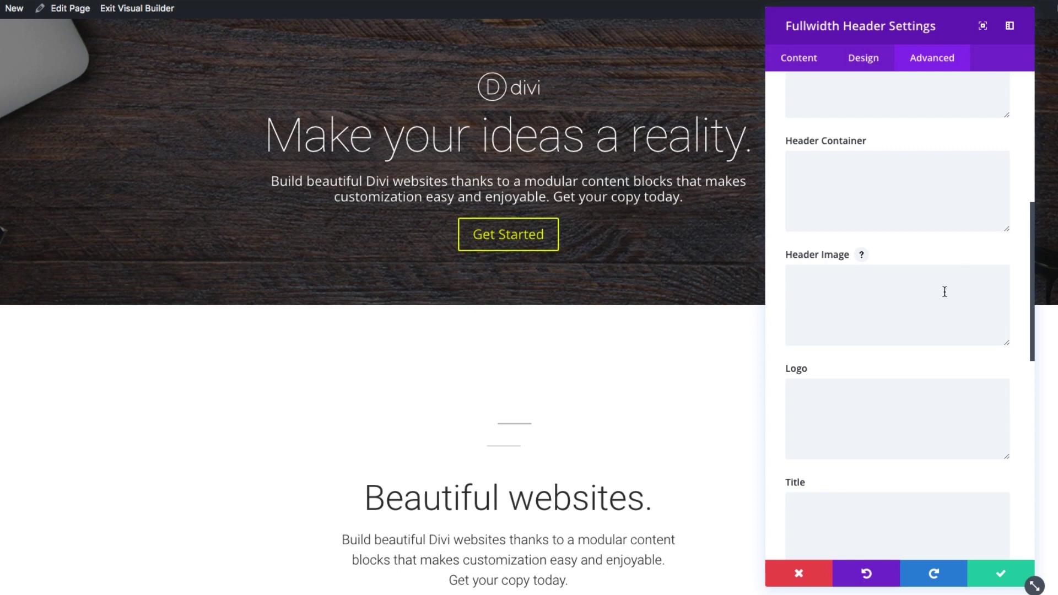
{"action": "scroll", "coordinate": [931, 294], "scroll_direction": "up", "scroll_amount": 6}
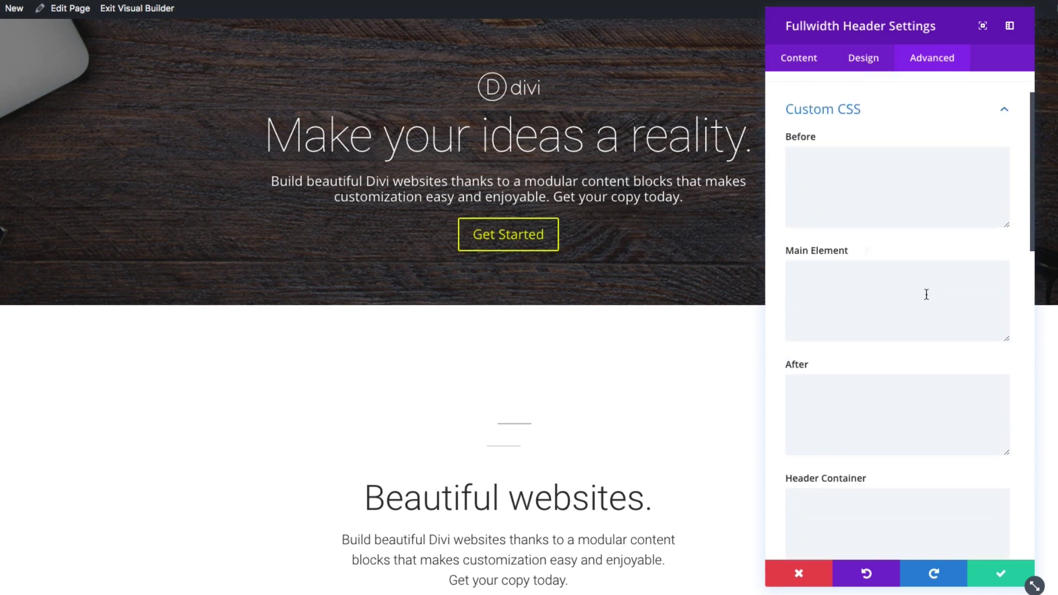
{"action": "left_click", "coordinate": [895, 304]}
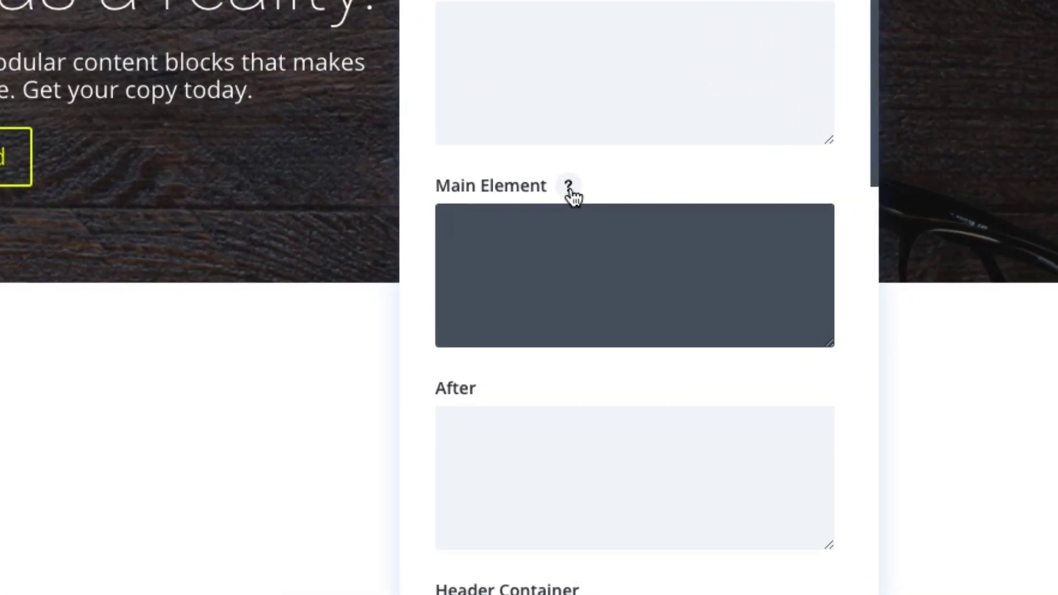
Enter "padding: 150px;" in the header's Main Element custom CSS box
{"action": "left_click", "coordinate": [569, 188]}
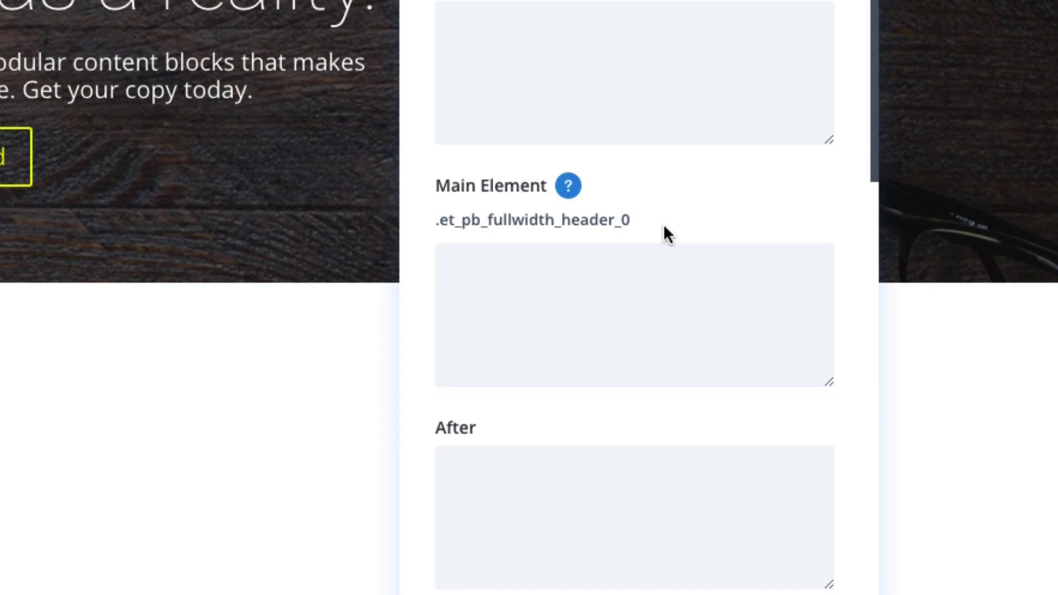
{"action": "left_click_drag", "start_coordinate": [664, 226], "coordinate": [459, 221]}
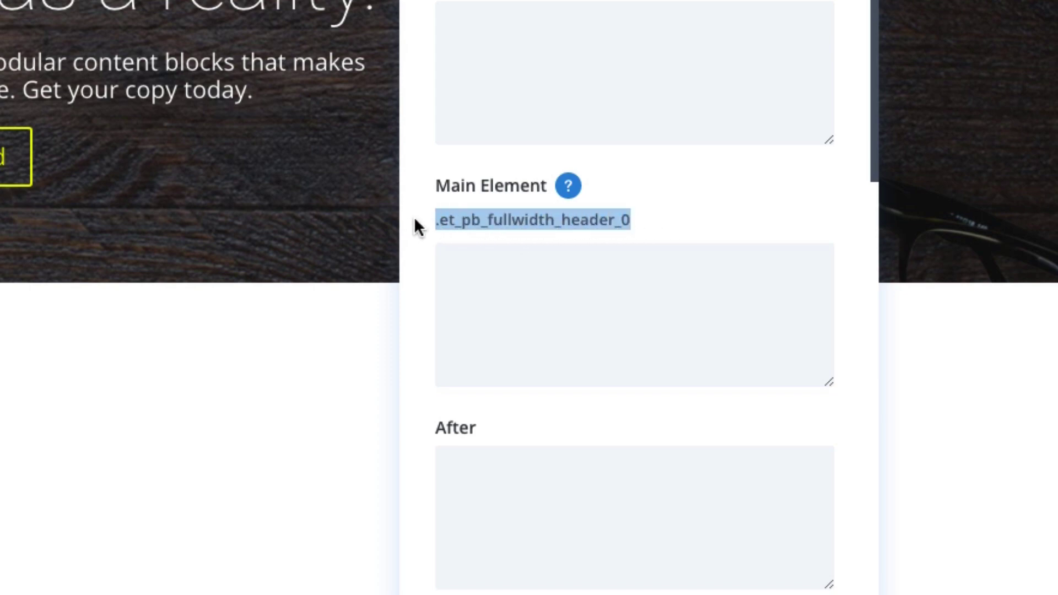
{"action": "left_click", "coordinate": [568, 187]}
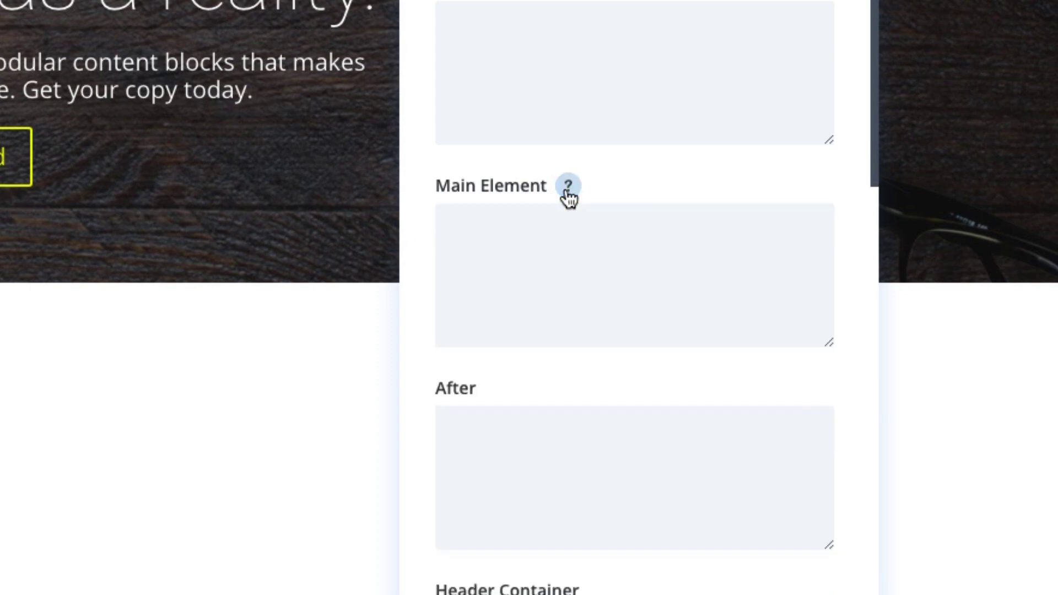
{"action": "left_click", "coordinate": [594, 223]}
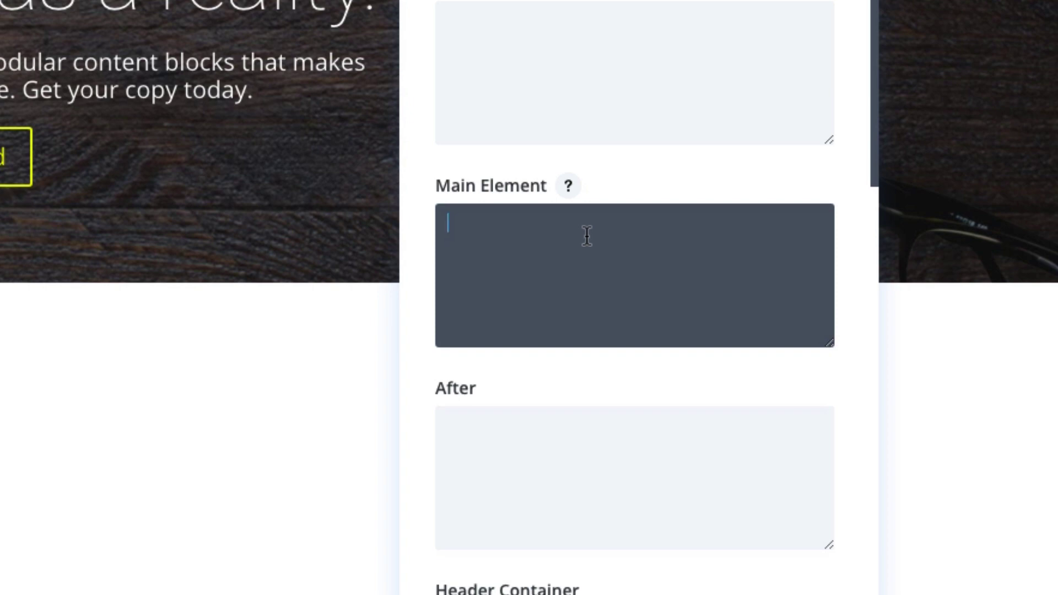
{"action": "type", "text": "padding:"}
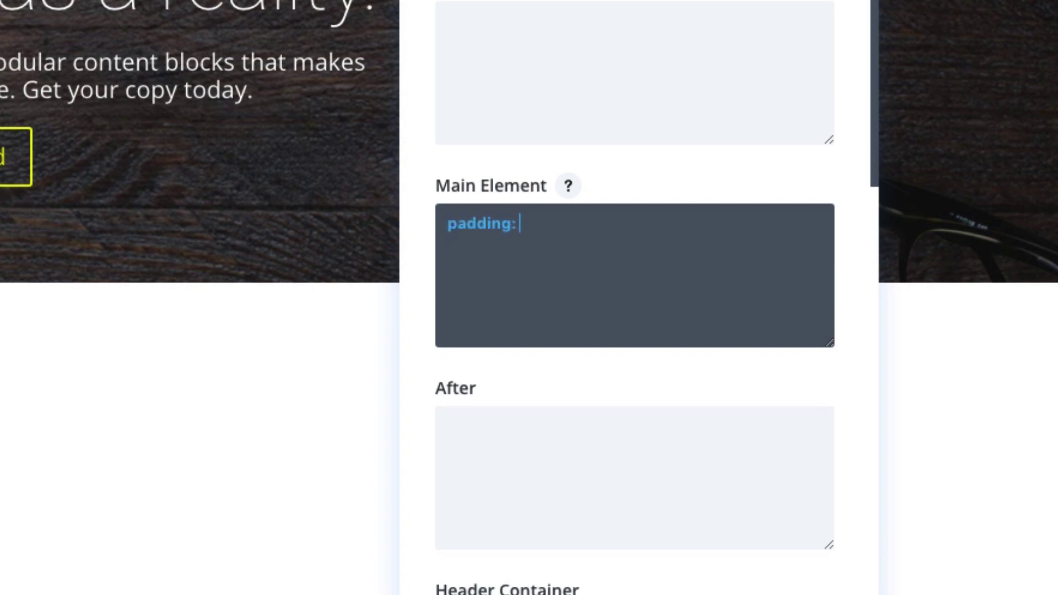
{"action": "type", "text": "150px;"}
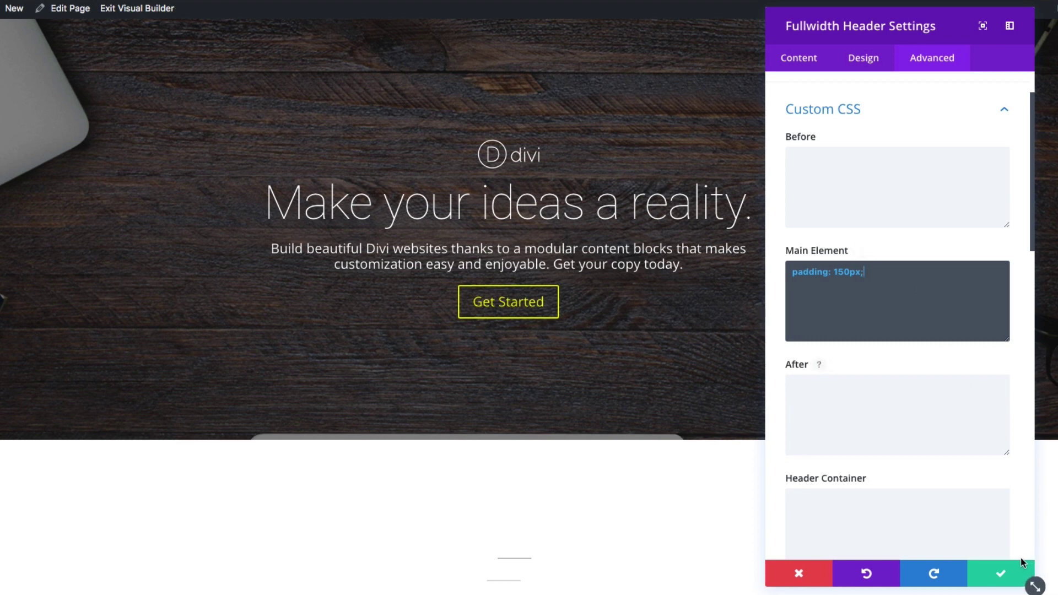
{"action": "scroll", "coordinate": [921, 463], "scroll_direction": "down", "scroll_amount": 10}
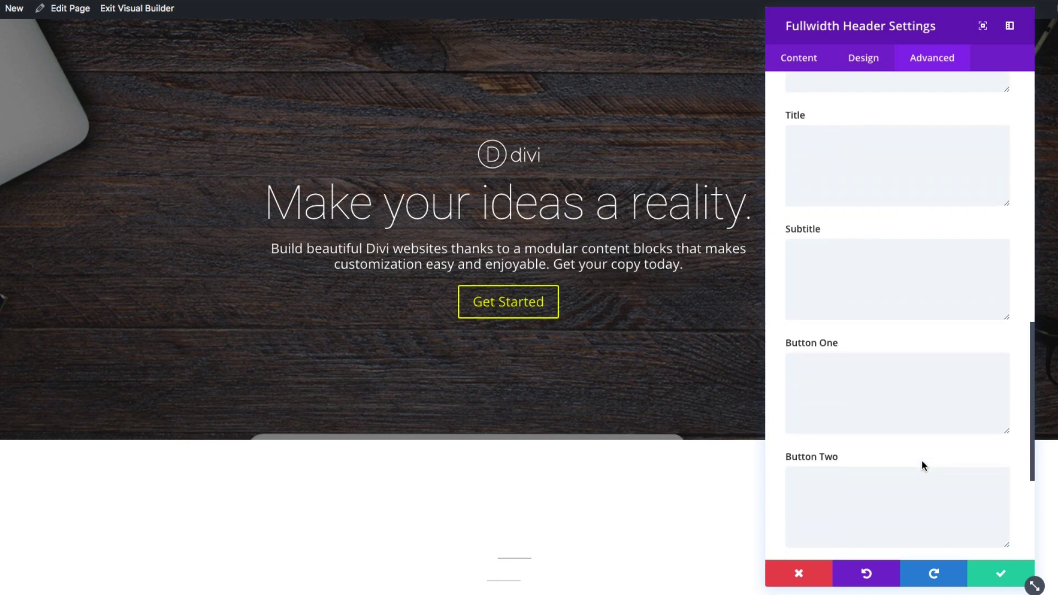
{"action": "scroll", "coordinate": [922, 462], "scroll_direction": "up", "scroll_amount": 5}
{"action": "scroll", "coordinate": [876, 272], "scroll_direction": "down", "scroll_amount": 4}
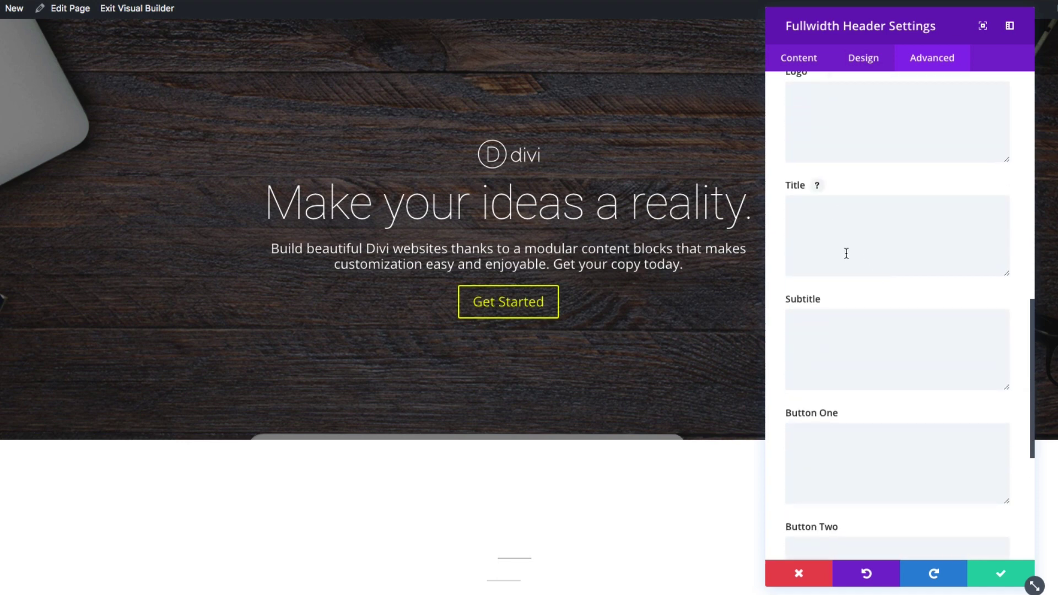
{"action": "left_click", "coordinate": [839, 361]}
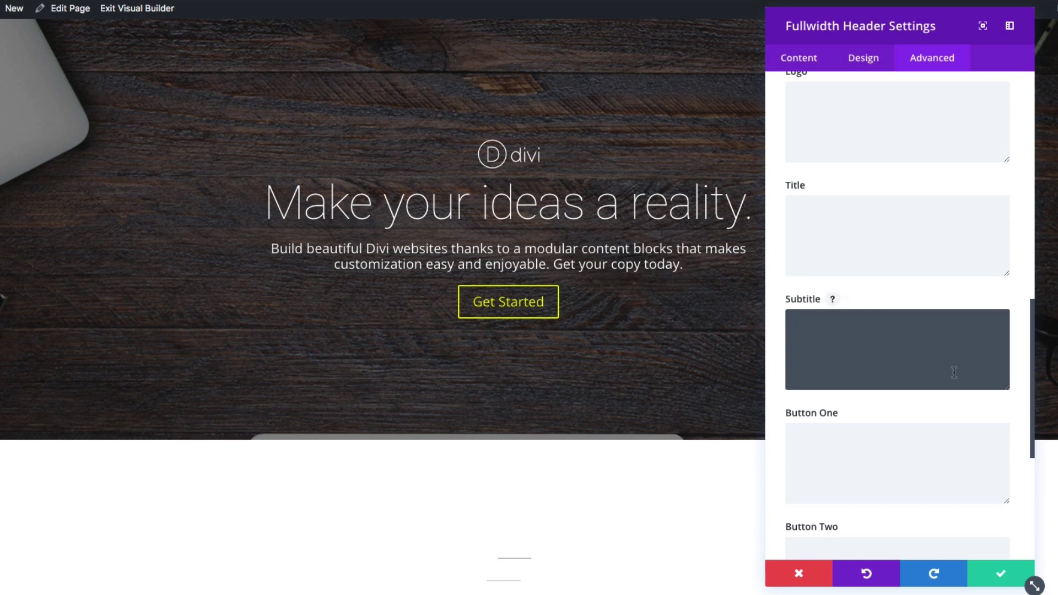
{"action": "scroll", "coordinate": [954, 373], "scroll_direction": "down", "scroll_amount": 2}
{"action": "scroll", "coordinate": [954, 373], "scroll_direction": "up", "scroll_amount": 12}
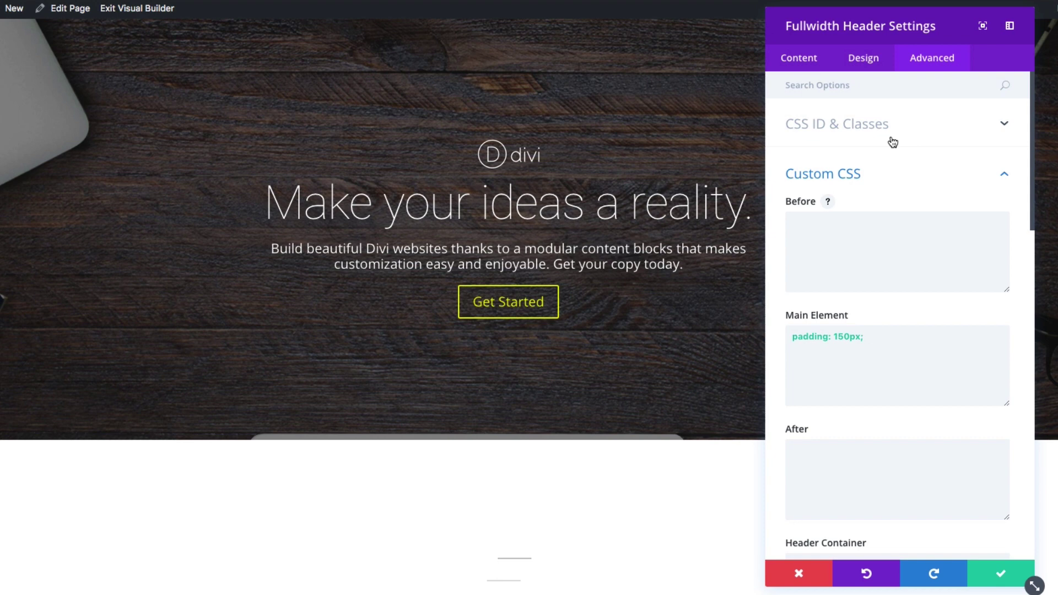
{"action": "left_click", "coordinate": [879, 67]}
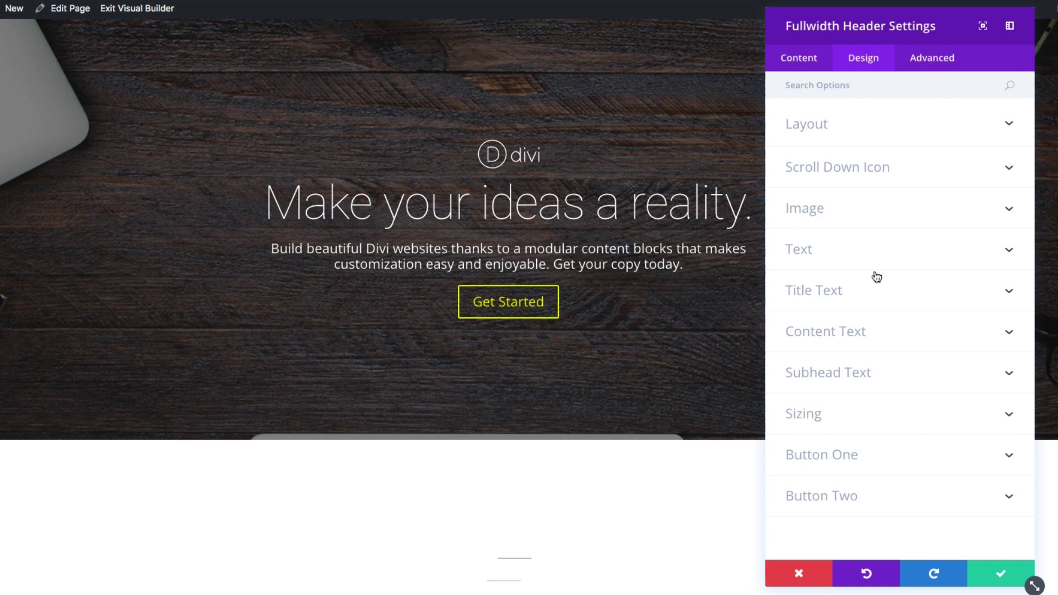
{"action": "left_click", "coordinate": [935, 60]}
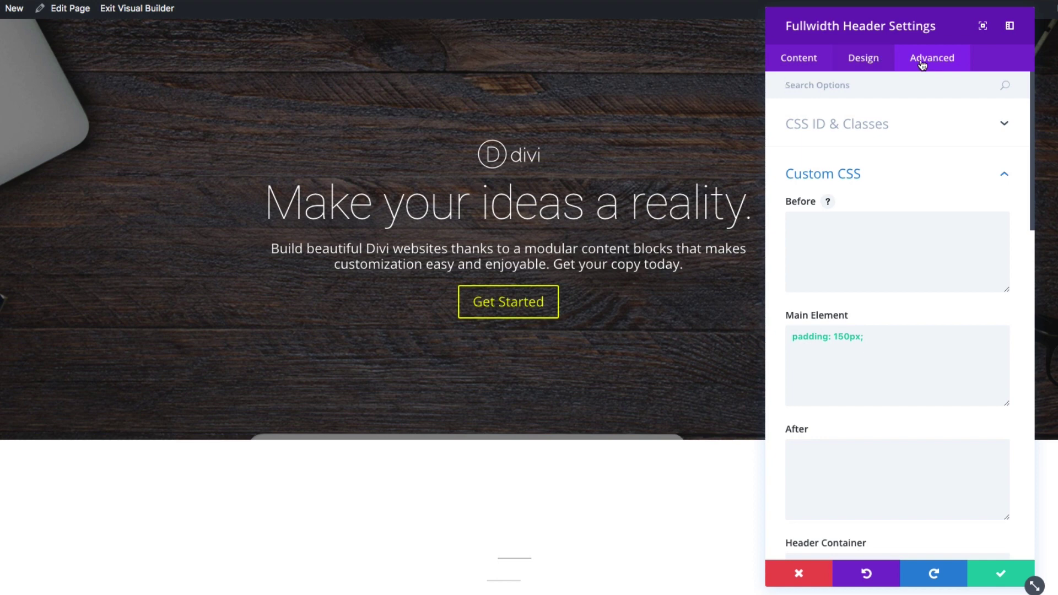
{"action": "scroll", "coordinate": [924, 302], "scroll_direction": "down", "scroll_amount": 18}
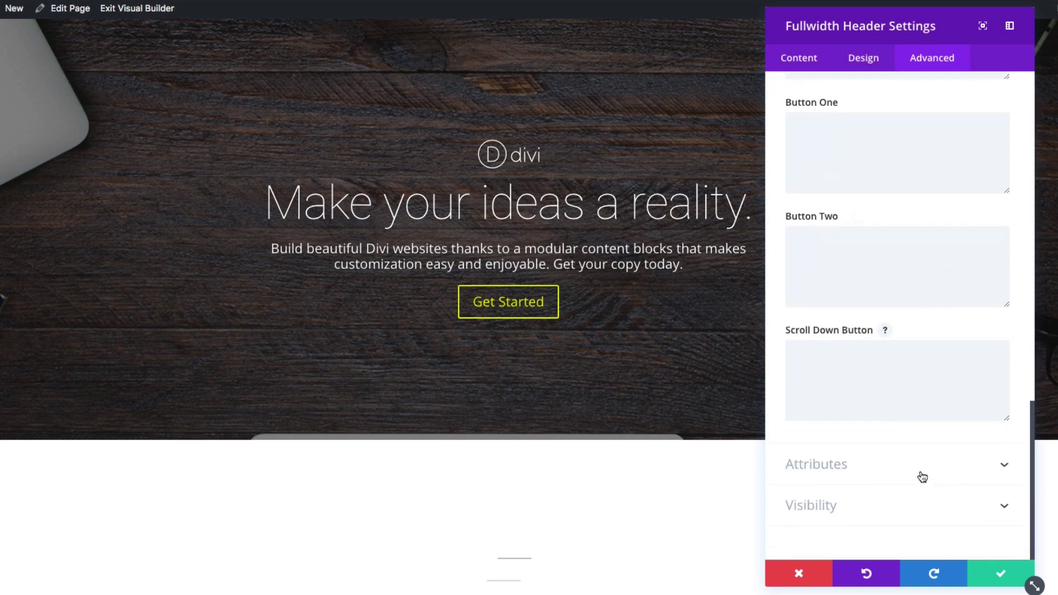
Expand Attributes, check the logo alt text and logo title fields, then expand Visibility
{"action": "left_click", "coordinate": [914, 473]}
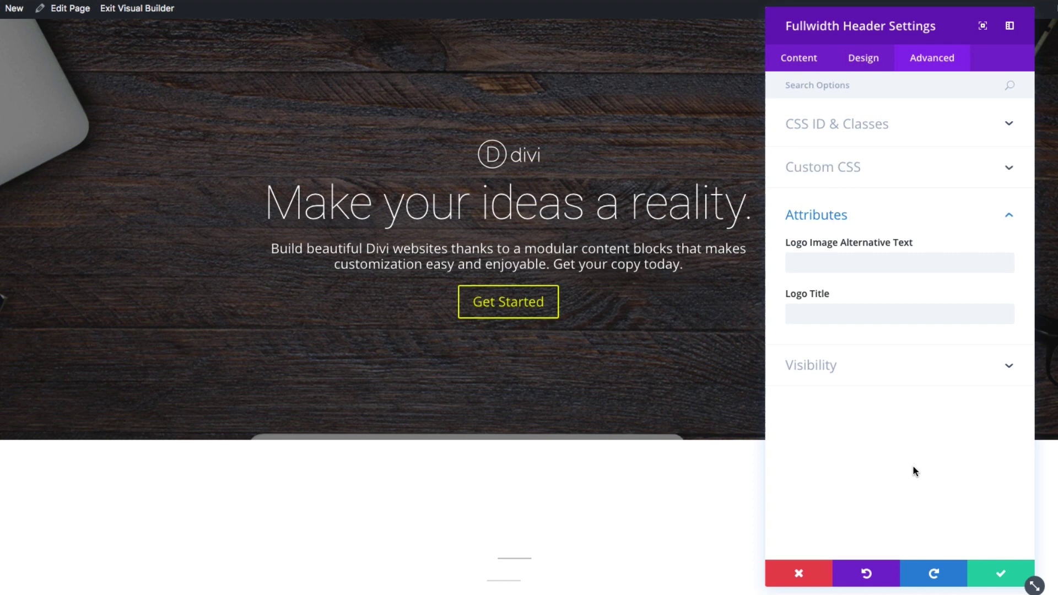
{"action": "left_click", "coordinate": [866, 259]}
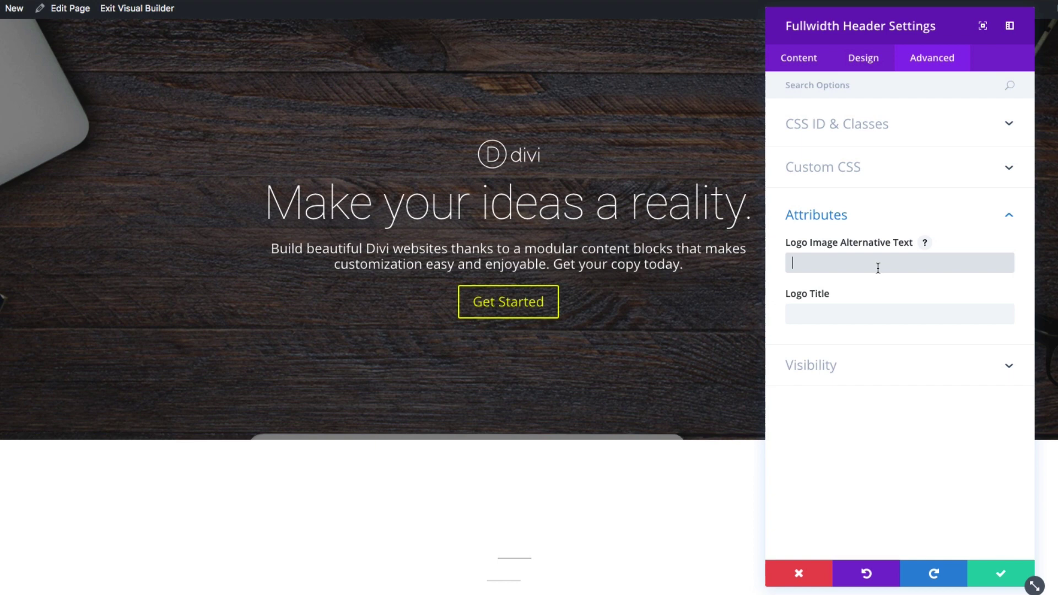
{"action": "left_click", "coordinate": [871, 313]}
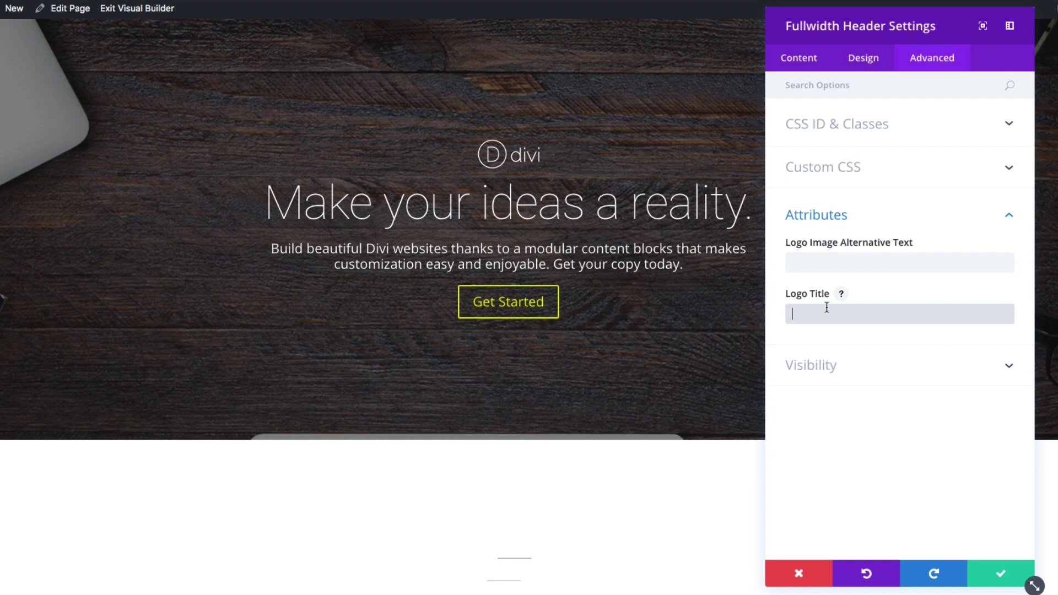
{"action": "left_click", "coordinate": [863, 368]}
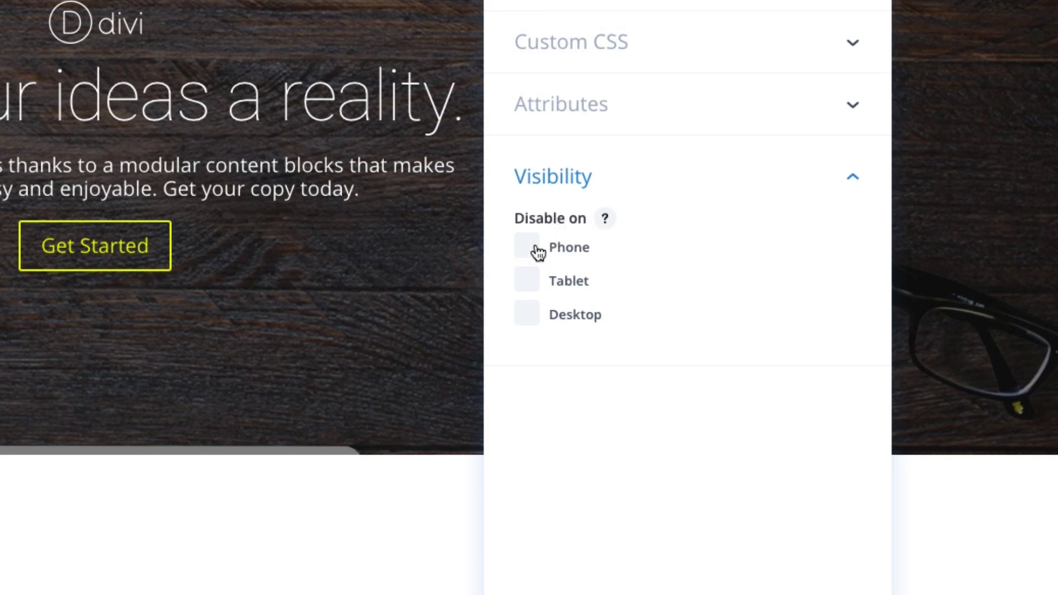
Try the Disable on checkboxes for phone, tablet and desktop, then leave all three unchecked
{"action": "left_click", "coordinate": [534, 251]}
{"action": "left_click", "coordinate": [529, 256]}
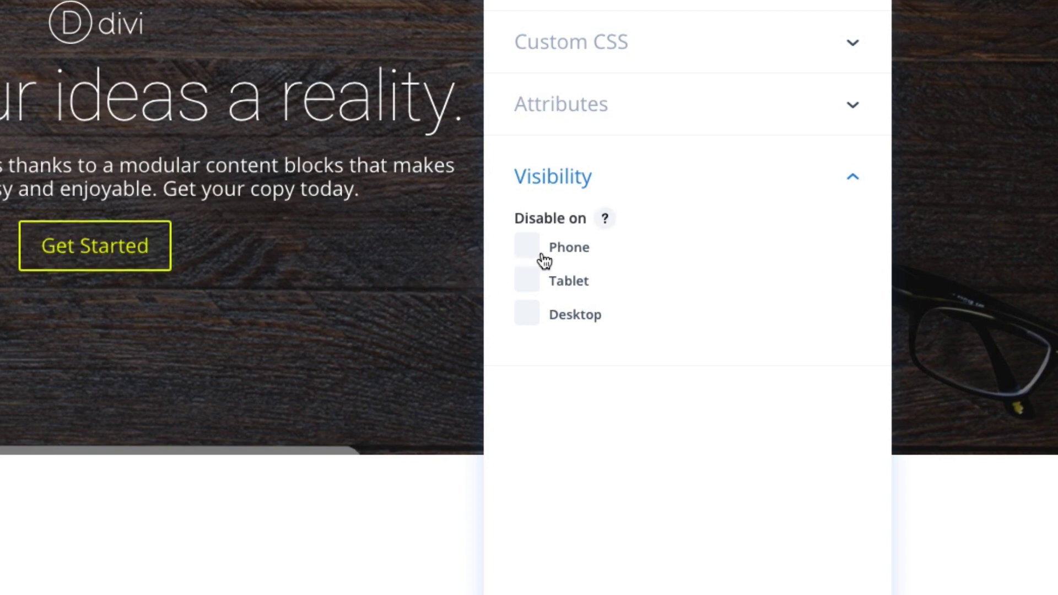
{"action": "left_click", "coordinate": [534, 291]}
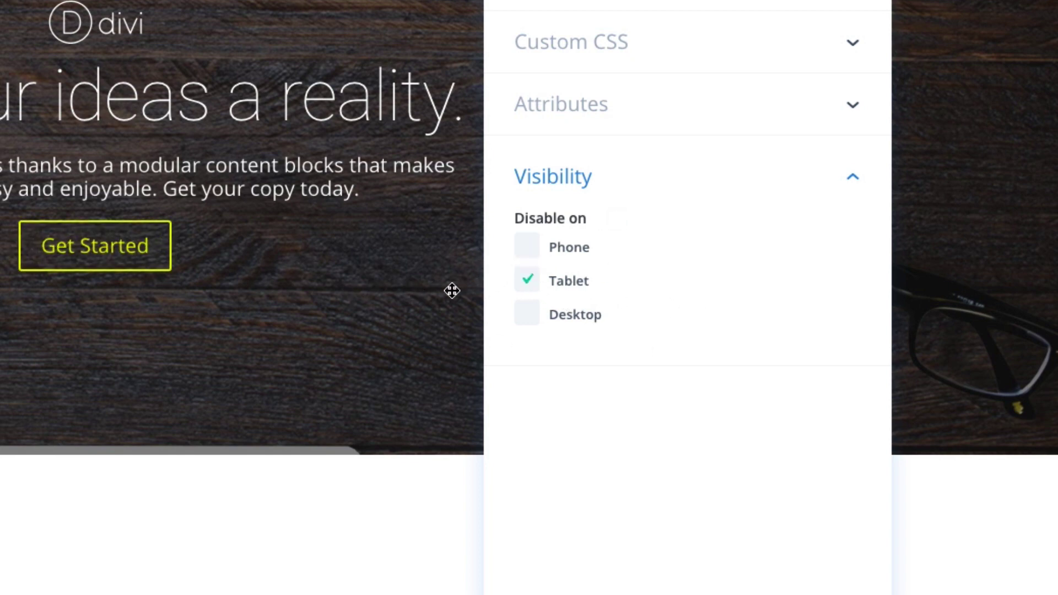
{"action": "left_click", "coordinate": [532, 286]}
{"action": "left_click", "coordinate": [539, 318]}
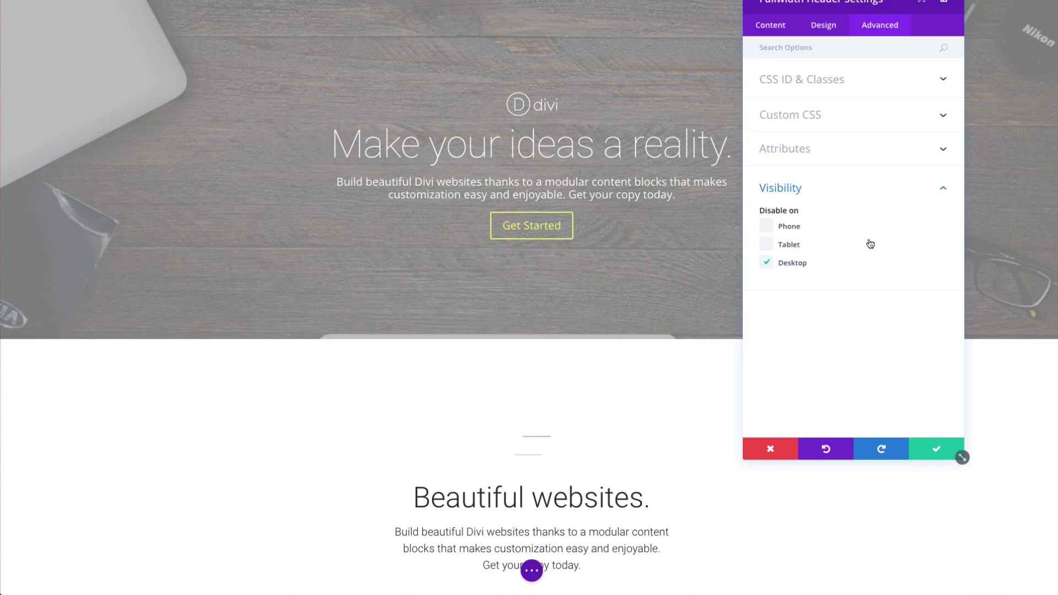
{"action": "left_click", "coordinate": [766, 262]}
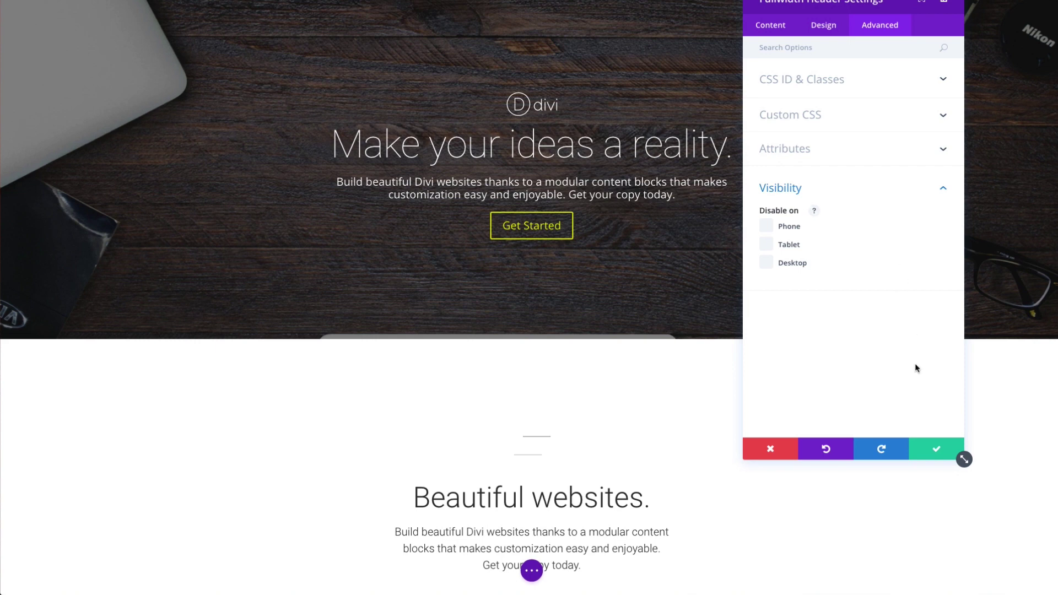
Save the fullwidth header, then open the four-column row's settings on the Advanced tab
{"action": "left_click", "coordinate": [933, 455]}
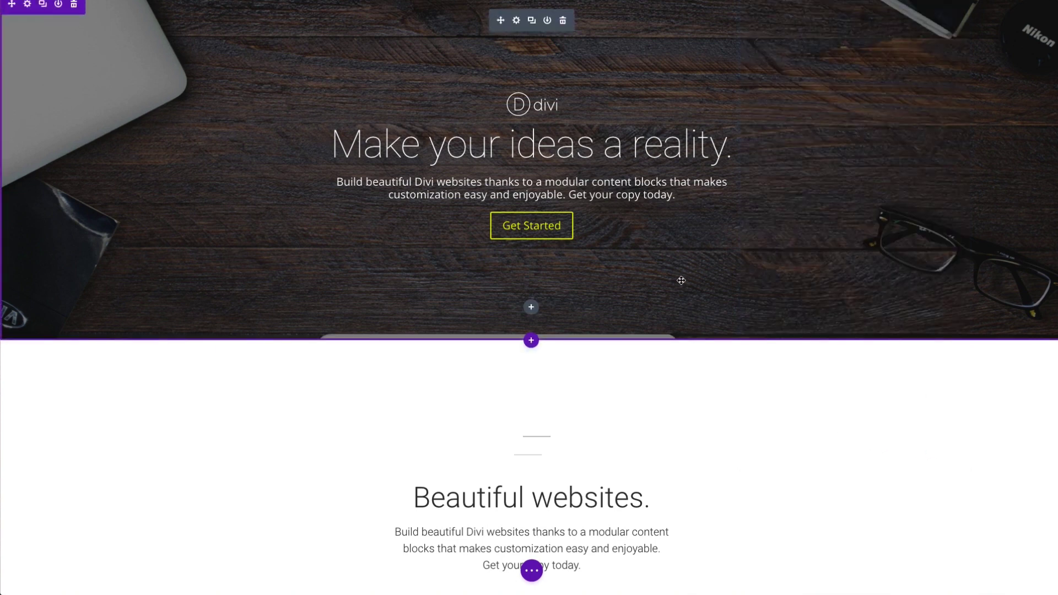
{"action": "scroll", "coordinate": [594, 244], "scroll_direction": "down", "scroll_amount": 4}
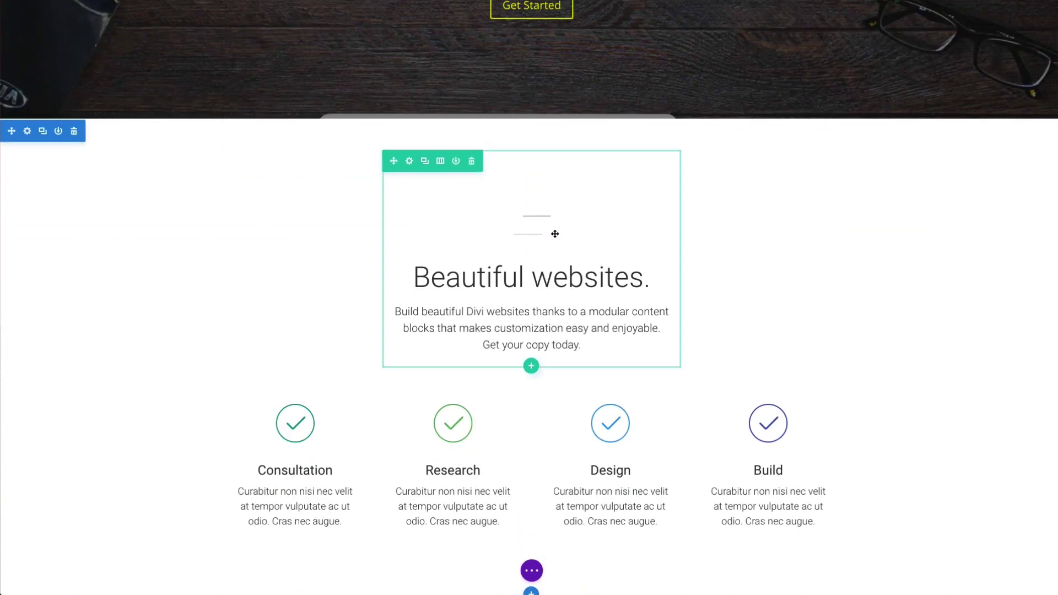
{"action": "scroll", "coordinate": [682, 244], "scroll_direction": "down", "scroll_amount": 4}
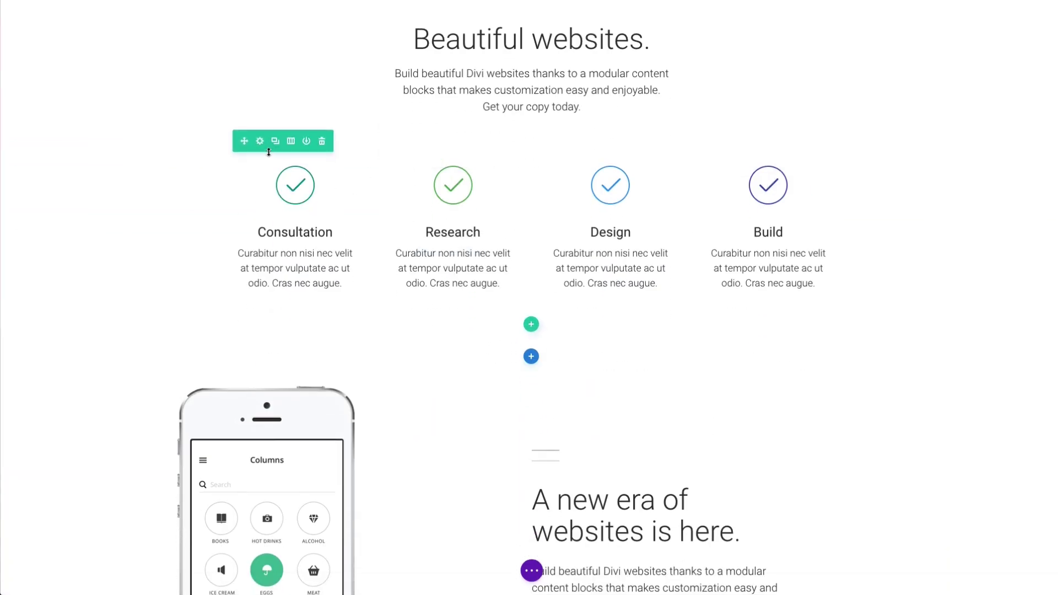
{"action": "left_click", "coordinate": [261, 142]}
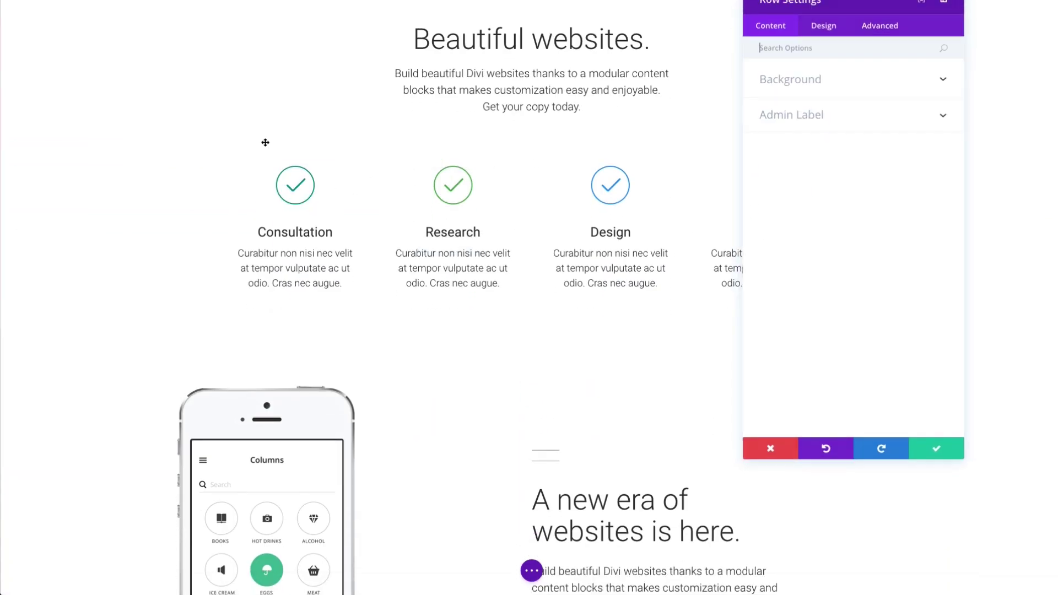
{"action": "left_click", "coordinate": [935, 59]}
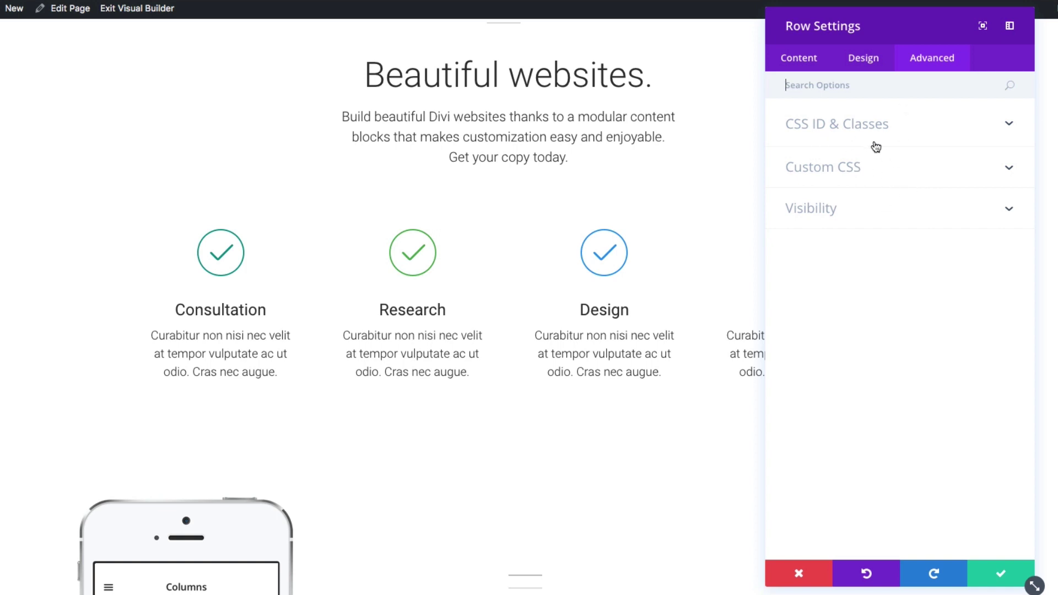
Expand the row's CSS ID & Classes section to review its fields
{"action": "left_click", "coordinate": [819, 132]}
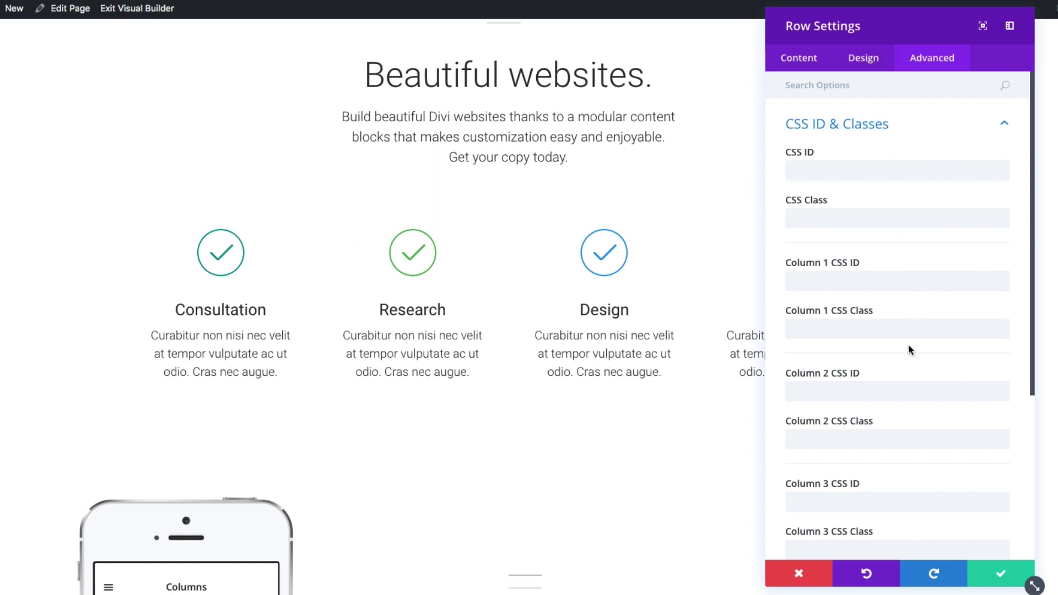
{"action": "scroll", "coordinate": [876, 218], "scroll_direction": "down", "scroll_amount": 3}
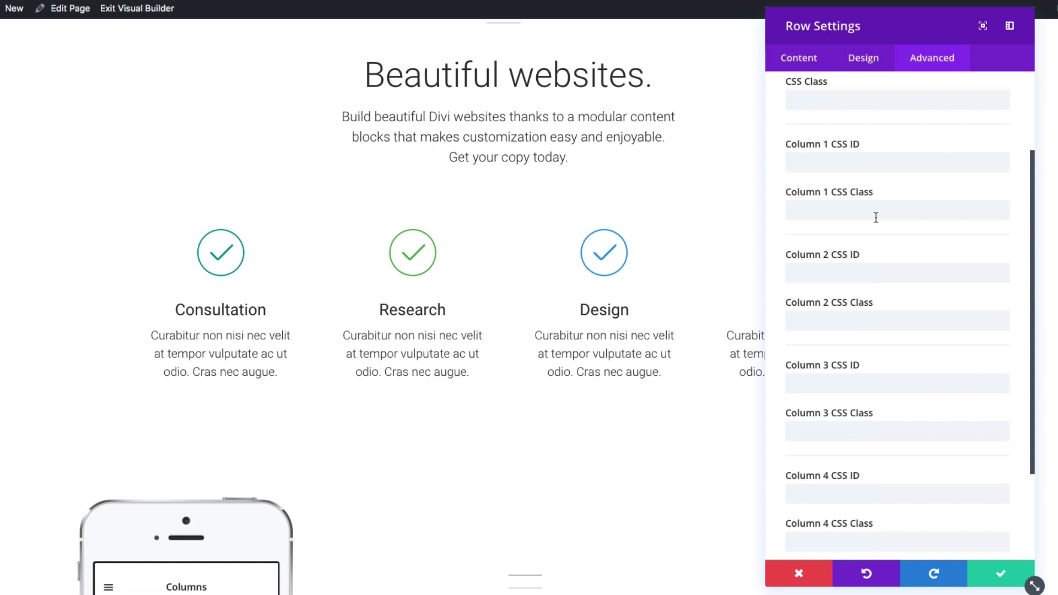
{"action": "scroll", "coordinate": [978, 297], "scroll_direction": "down", "scroll_amount": 4}
{"action": "scroll", "coordinate": [971, 300], "scroll_direction": "up", "scroll_amount": 6}
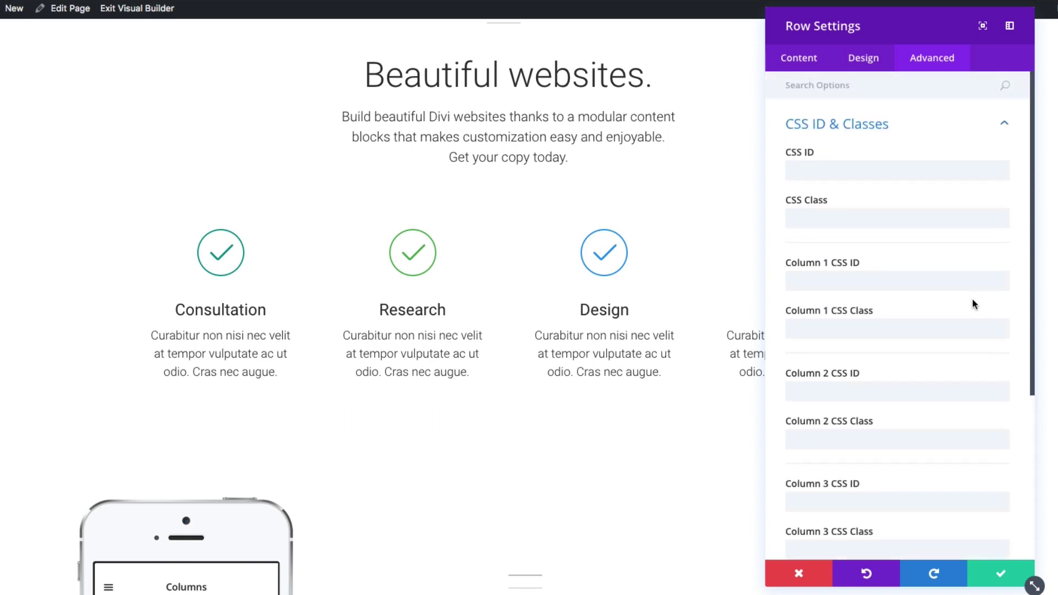
{"action": "scroll", "coordinate": [971, 302], "scroll_direction": "down", "scroll_amount": 6}
Expand the row's Custom CSS and Visibility sections, with Phone, Tablet and Desktop unticked
{"action": "left_click", "coordinate": [860, 472]}
{"action": "scroll", "coordinate": [862, 475], "scroll_direction": "down", "scroll_amount": 5}
{"action": "scroll", "coordinate": [900, 390], "scroll_direction": "up", "scroll_amount": 3}
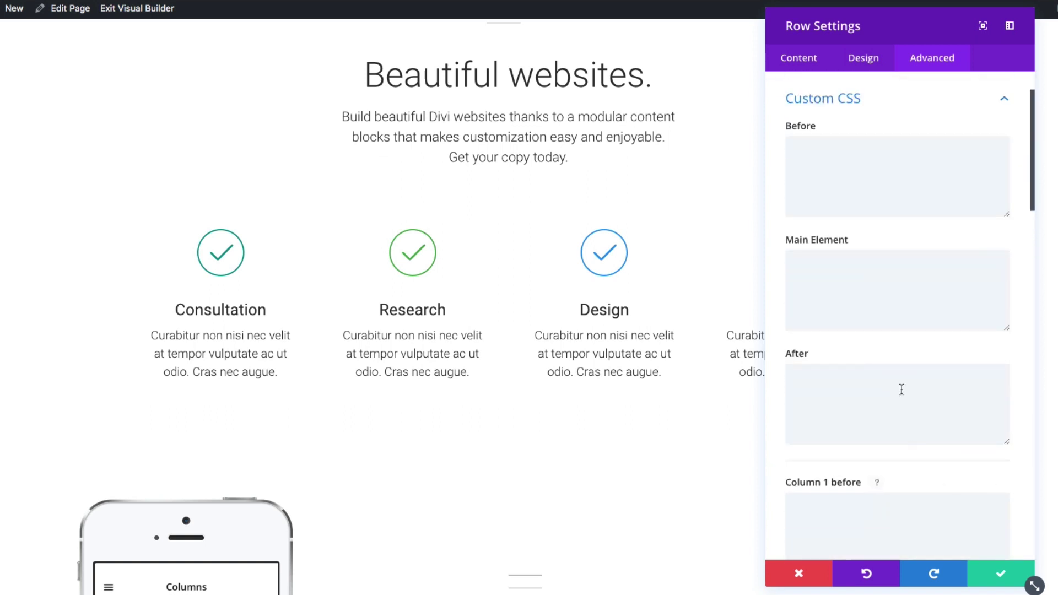
{"action": "scroll", "coordinate": [900, 166], "scroll_direction": "down", "scroll_amount": 5}
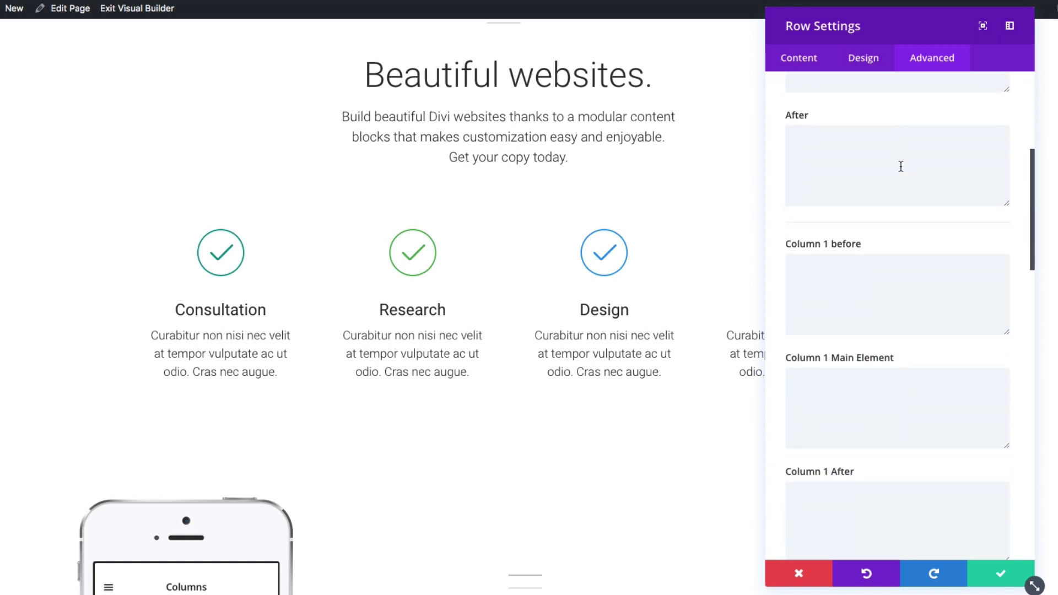
{"action": "scroll", "coordinate": [837, 428], "scroll_direction": "down", "scroll_amount": 6}
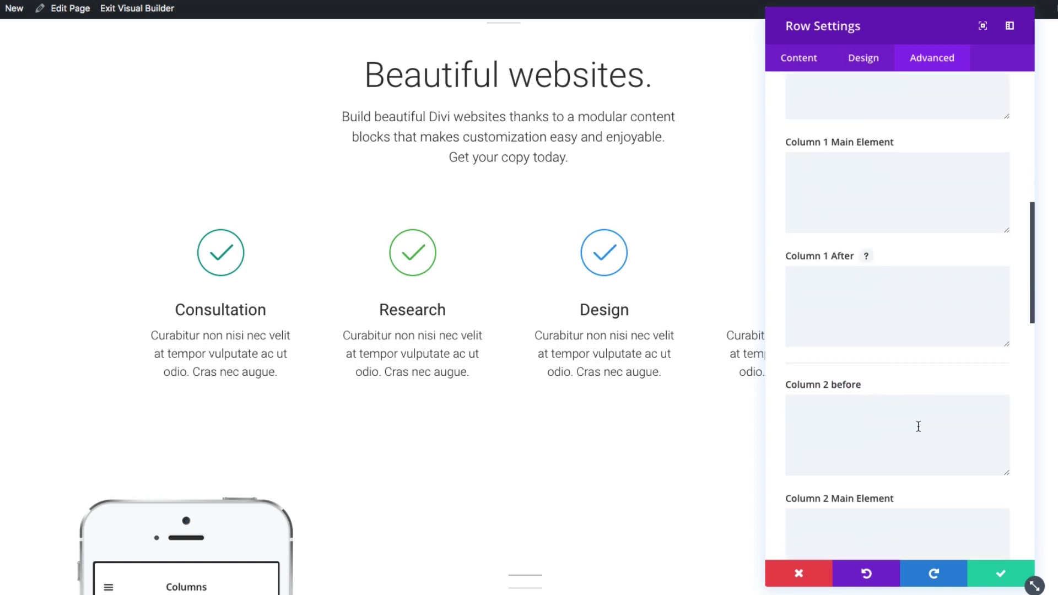
{"action": "scroll", "coordinate": [918, 426], "scroll_direction": "up", "scroll_amount": 2}
{"action": "scroll", "coordinate": [918, 426], "scroll_direction": "down", "scroll_amount": 12}
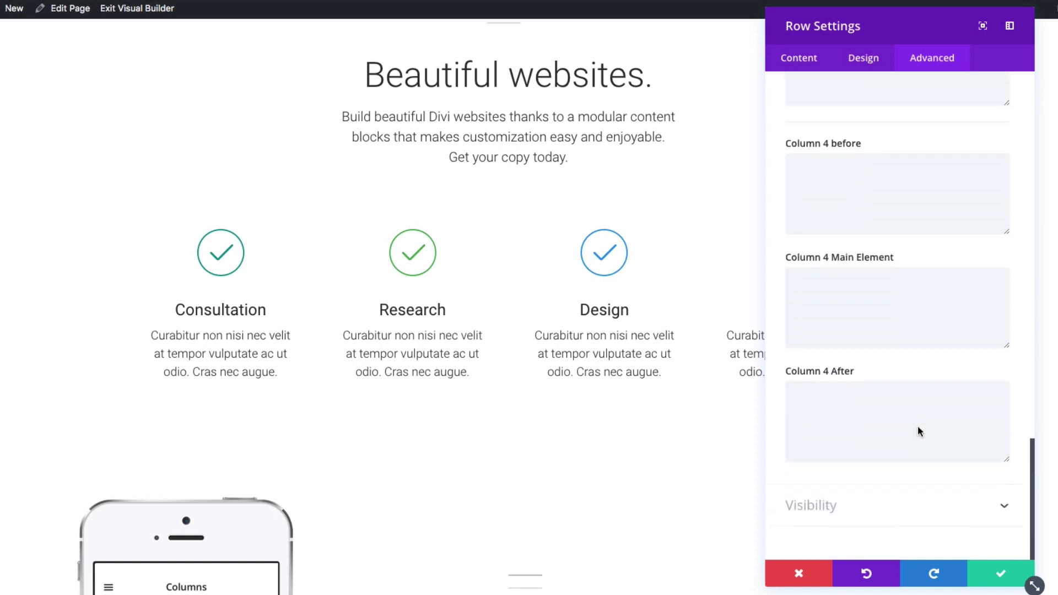
{"action": "left_click", "coordinate": [882, 522]}
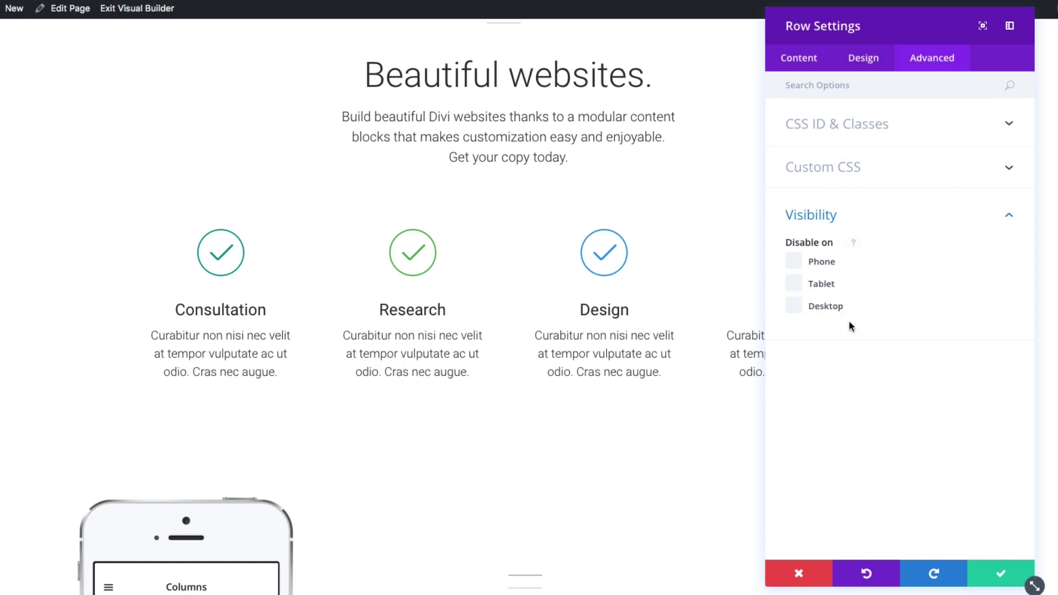
Save and close the features row settings, then scroll back up to the hero header
{"action": "left_click", "coordinate": [994, 580]}
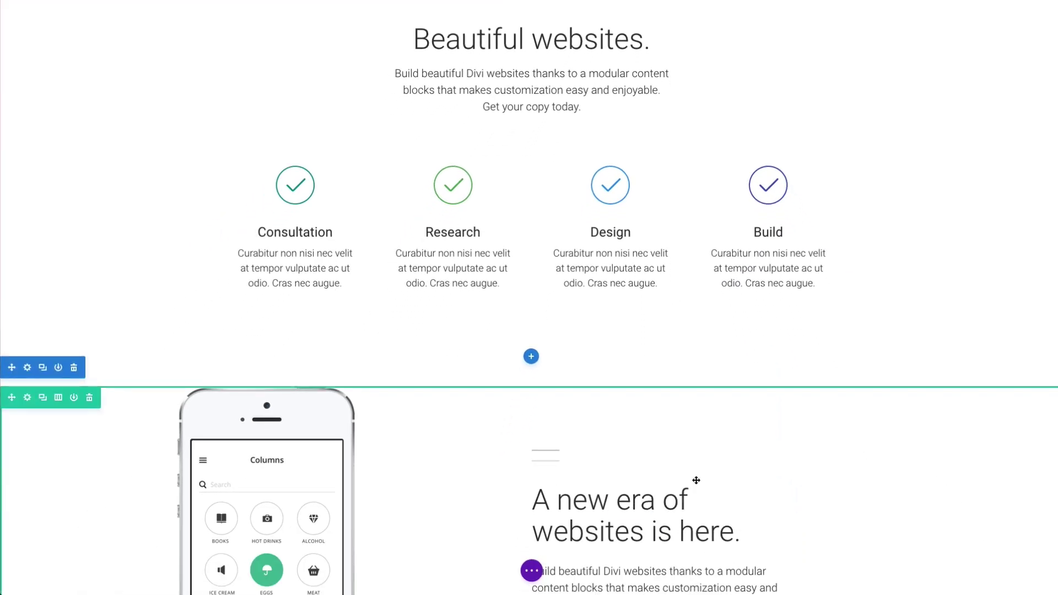
{"action": "scroll", "coordinate": [715, 349], "scroll_direction": "up", "scroll_amount": 8}
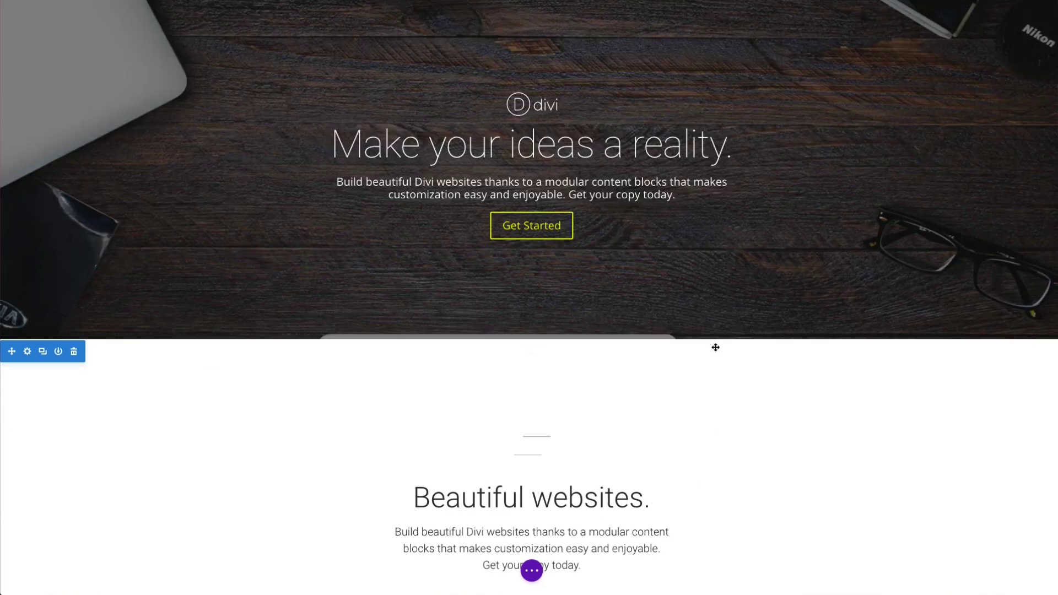